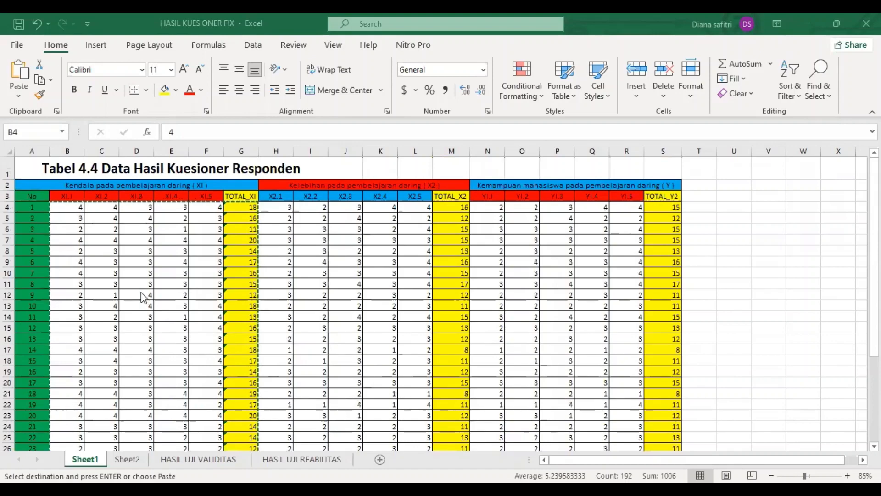
# Copy the X1 questionnaire responses together with their TOTAL_X1 column, range B4:G35 on Sheet1
pyautogui.scroll(-2, 143, 297)
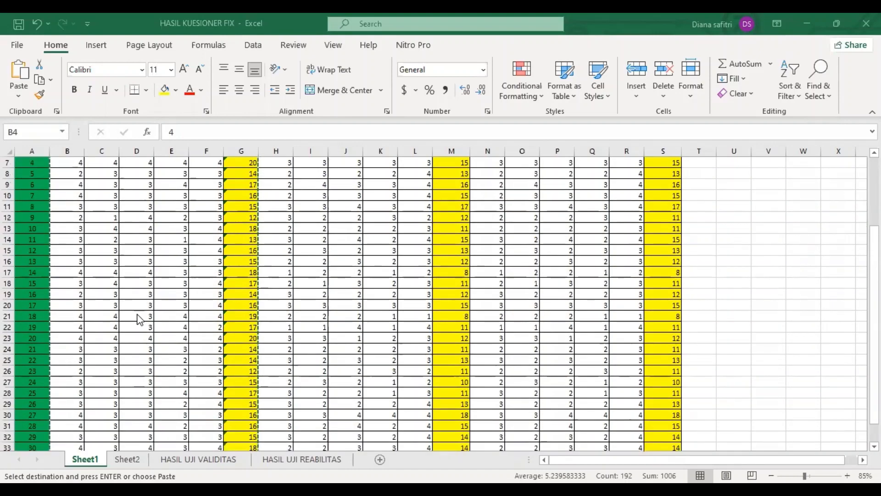
pyautogui.scroll(2, 140, 320)
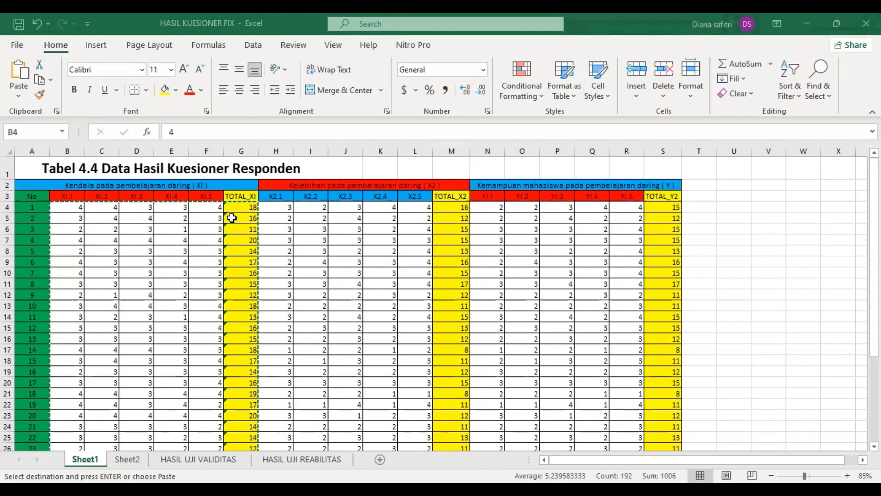
pyautogui.moveTo(67, 207); pyautogui.dragTo(232, 218)
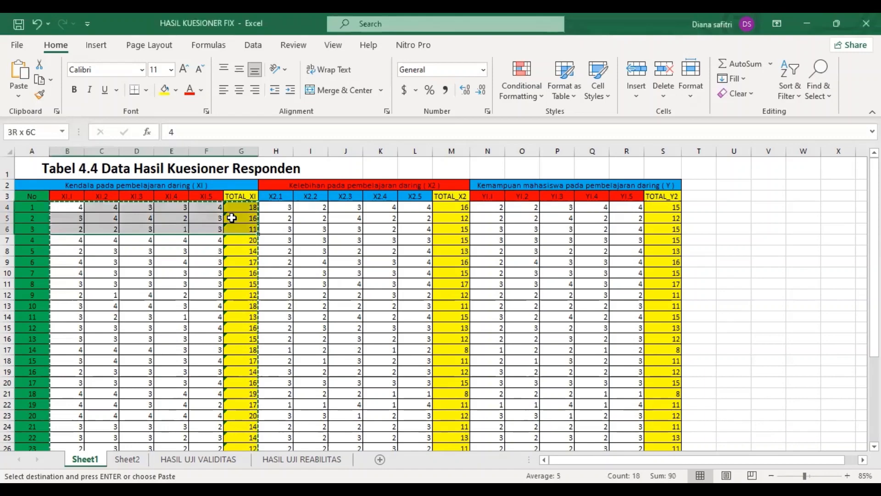
pyautogui.hotkey('ctrl', 'shift', 'Down')
pyautogui.hotkey('ctrl', 'c')
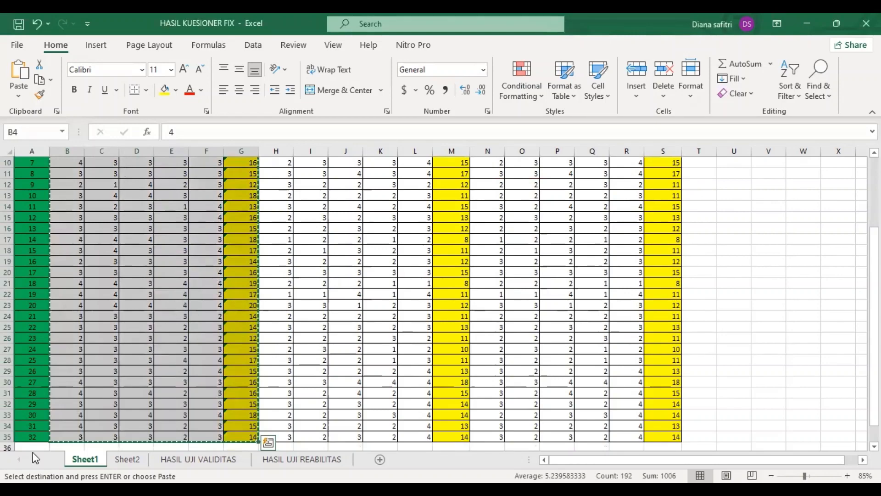
# Switch to SPSS Statistics and paste the copied responses into Data View, starting at the first cell
pyautogui.hotkey('alt', 'Tab')
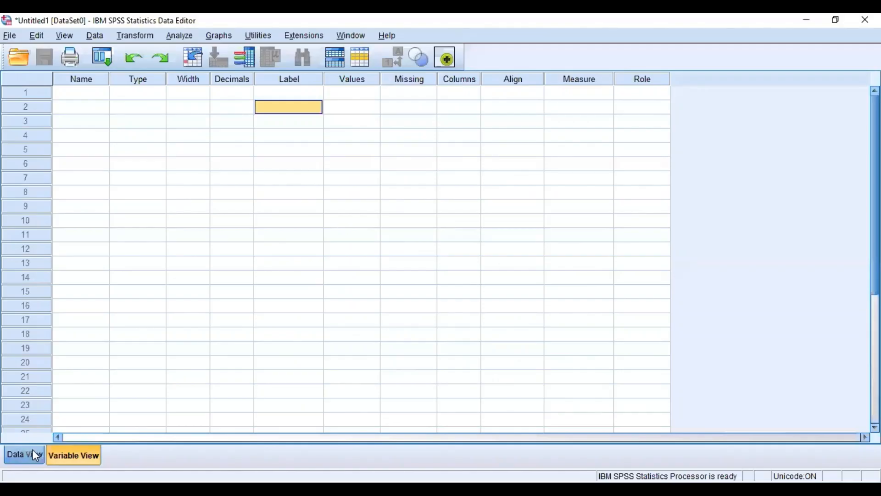
pyautogui.click(23, 457)
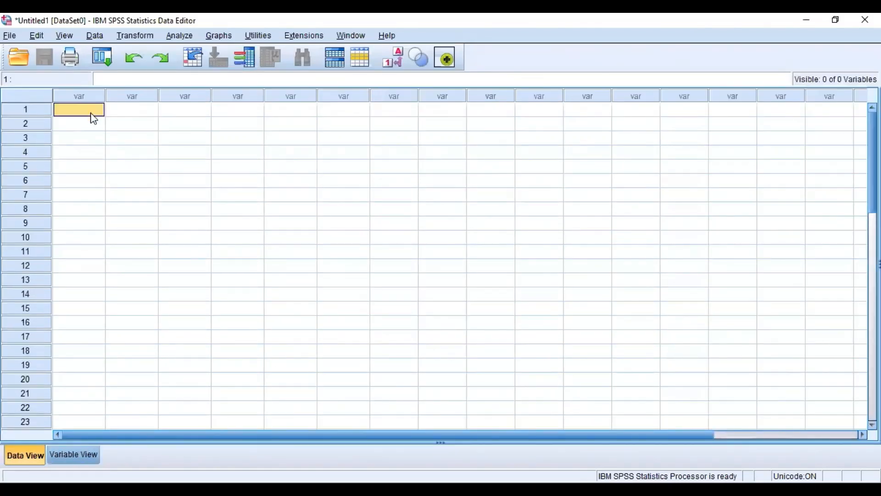
pyautogui.hotkey('ctrl', 'v')
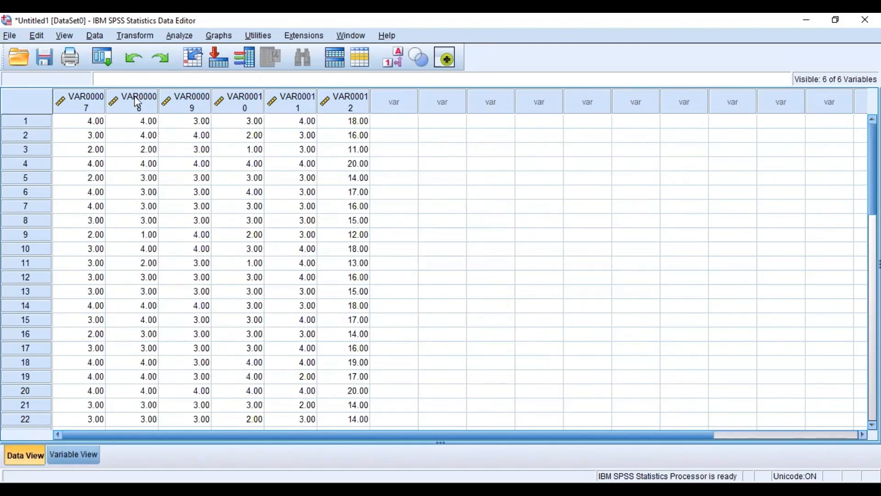
pyautogui.click(180, 37)
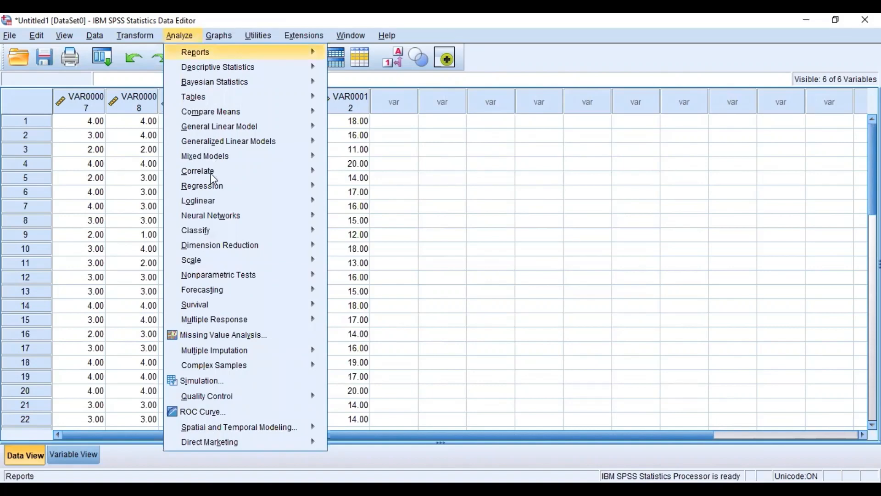
pyautogui.moveTo(213, 179)
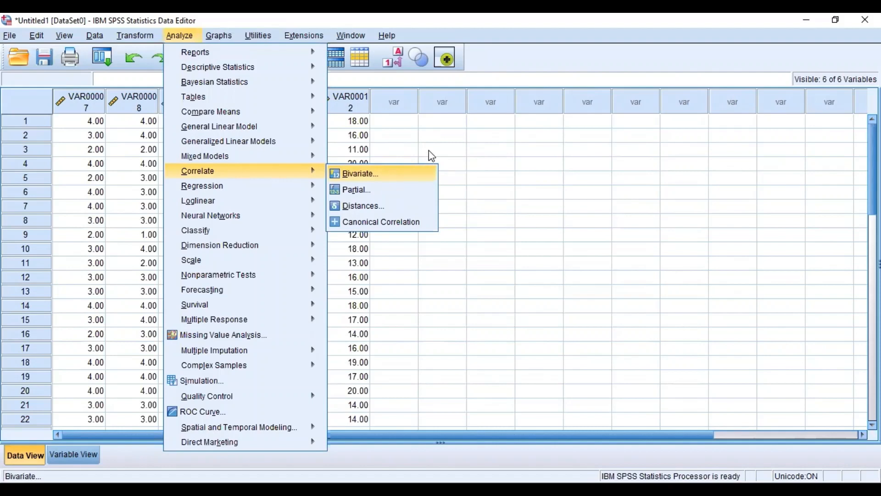
pyautogui.click(62, 107)
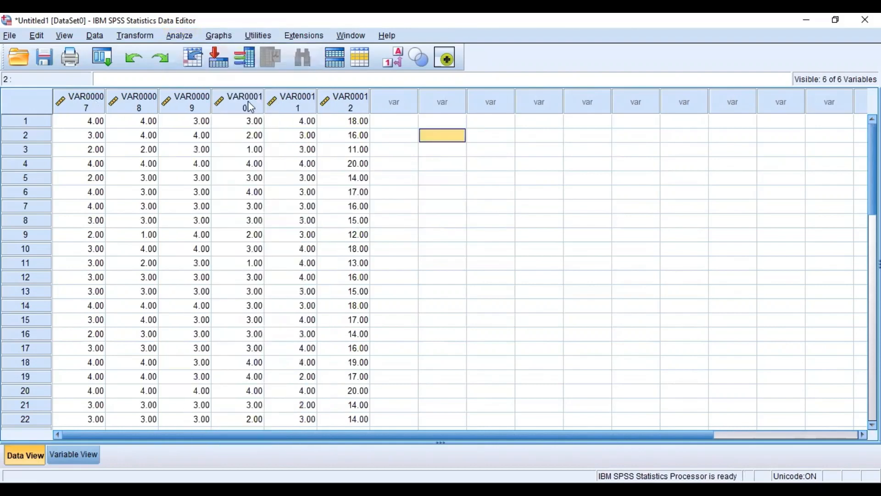
# Rename the first variable X1.1 in Variable View
pyautogui.click(79, 456)
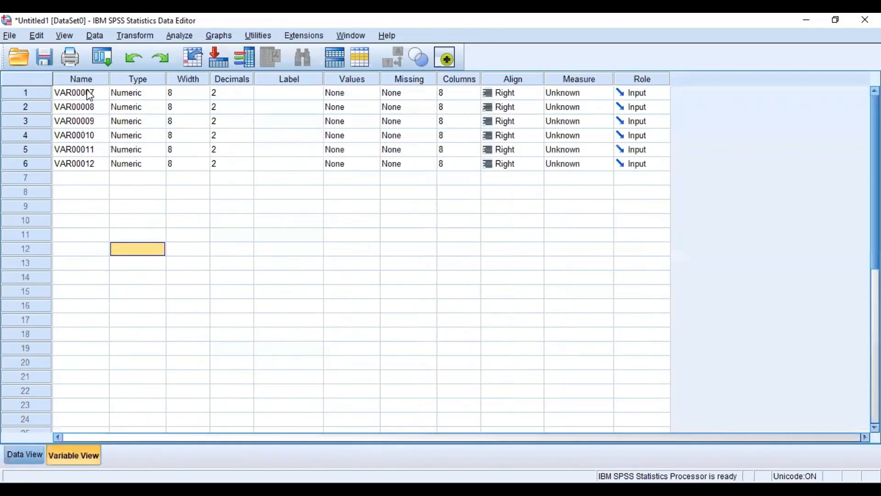
pyautogui.click(89, 94)
pyautogui.click(89, 92)
pyautogui.write('X1.1X1.2')
pyautogui.press('BackSpace')
pyautogui.press('BackSpace')
pyautogui.press('BackSpace')
pyautogui.press('BackSpace')
pyautogui.press('Return')
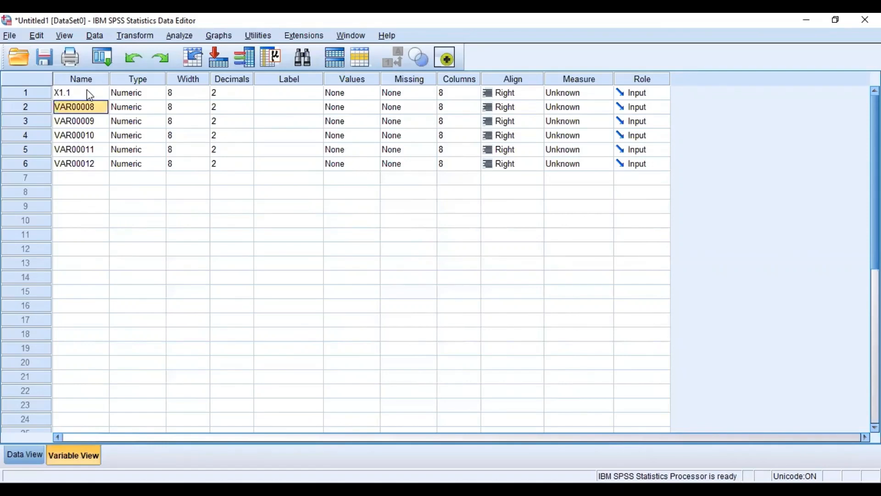
# Rename the second to fifth variables X1.2, X1.3, X1.4 and X1.5
pyautogui.write('X1.2')
pyautogui.press('Return')
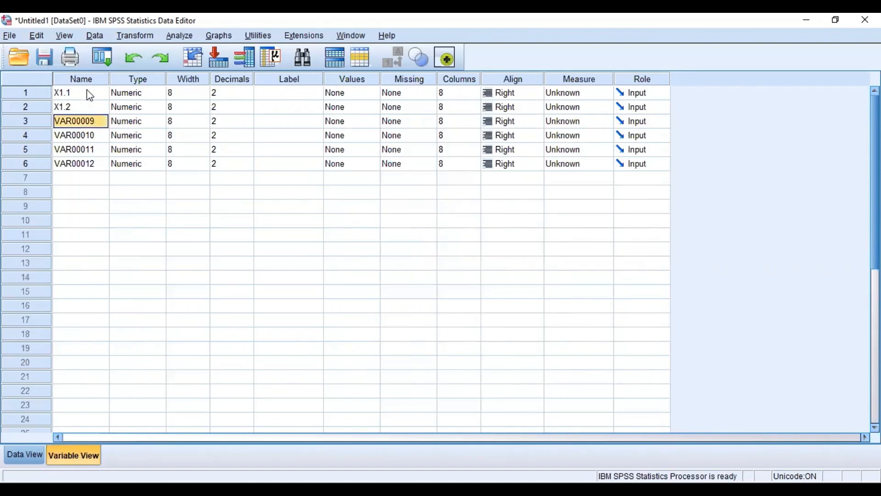
pyautogui.write('X1.3')
pyautogui.press('Return')
pyautogui.write('X1.4')
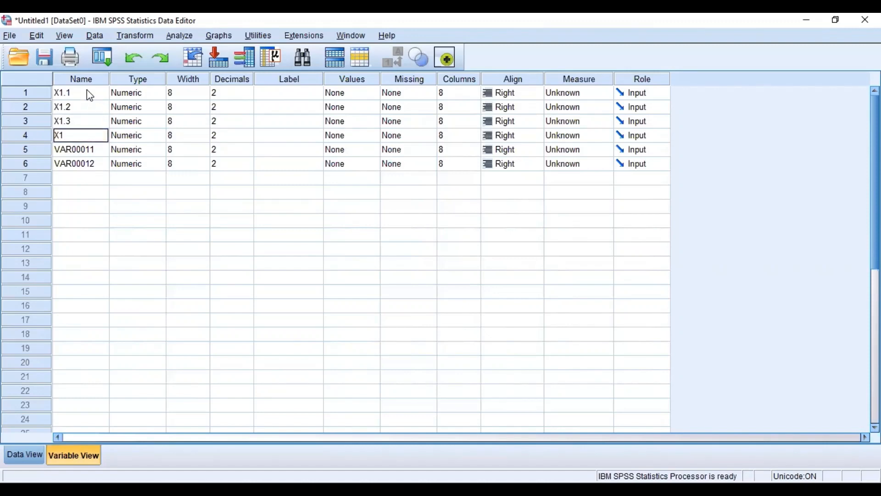
pyautogui.press('Return')
pyautogui.write('X1.5')
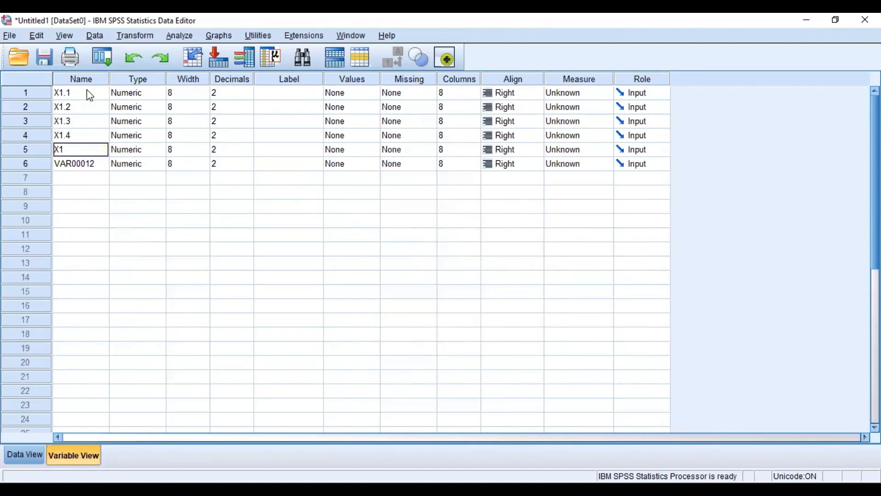
pyautogui.press('Return')
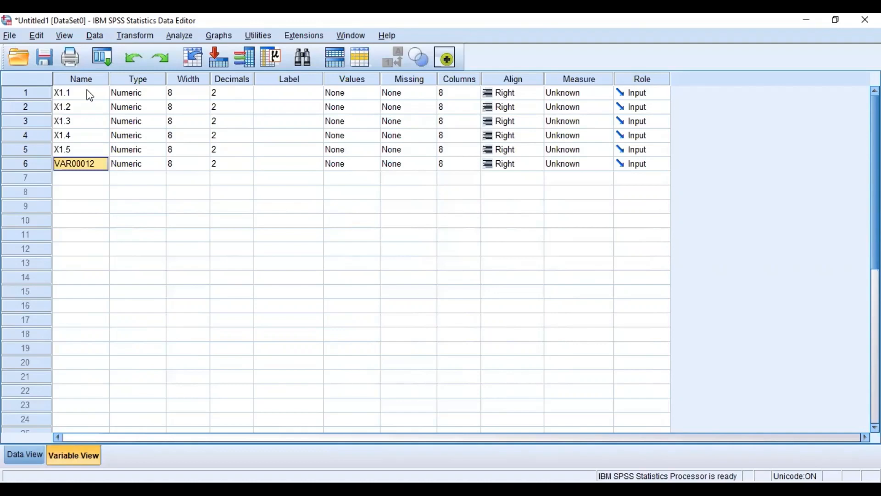
# Rename the sixth variable TOTAL_X1
pyautogui.write('TOTAL_X1')
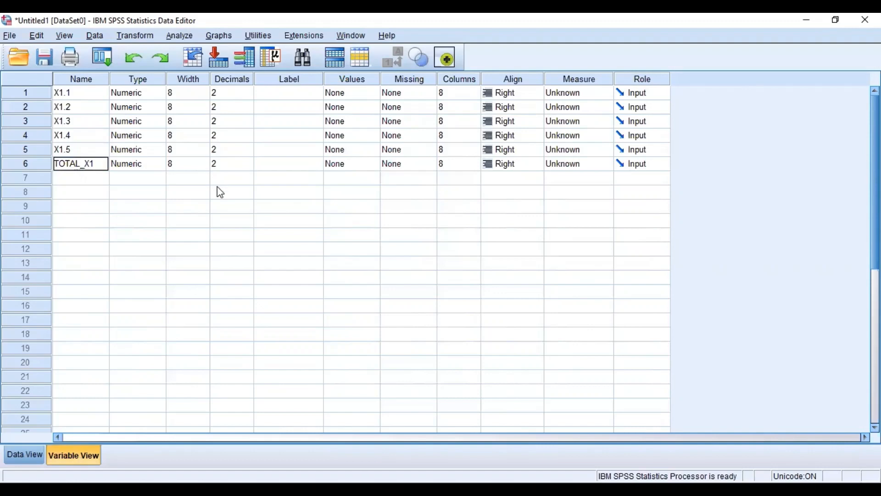
pyautogui.click(186, 221)
pyautogui.click(229, 178)
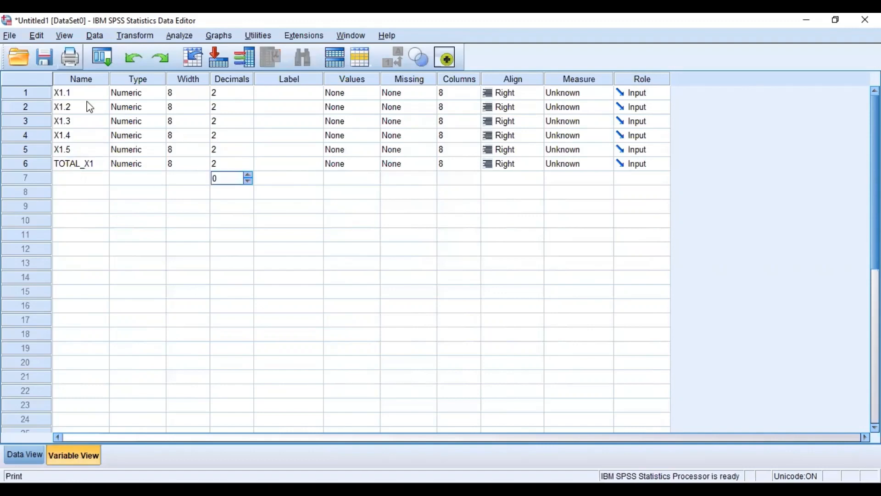
# Run a bivariate correlation on X1.1 to X1.5 and TOTAL_X1 with Pearson coefficients, a two-tailed test and significant correlations flagged
pyautogui.click(39, 456)
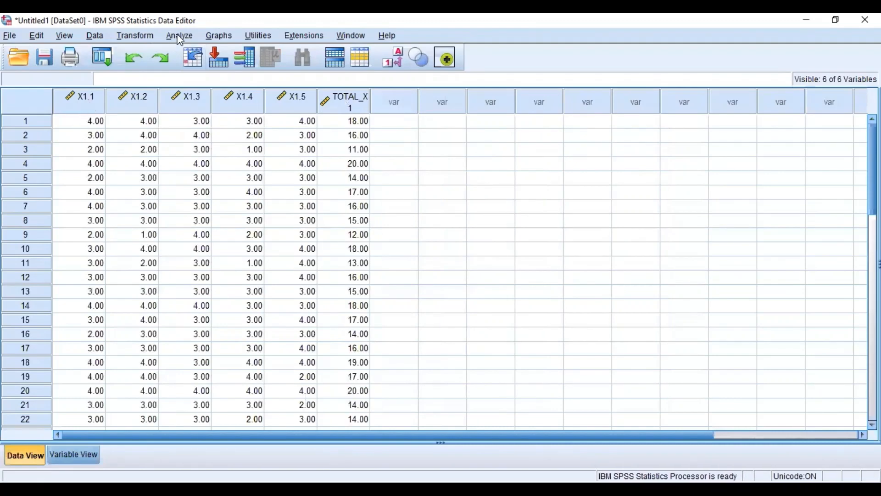
pyautogui.click(180, 36)
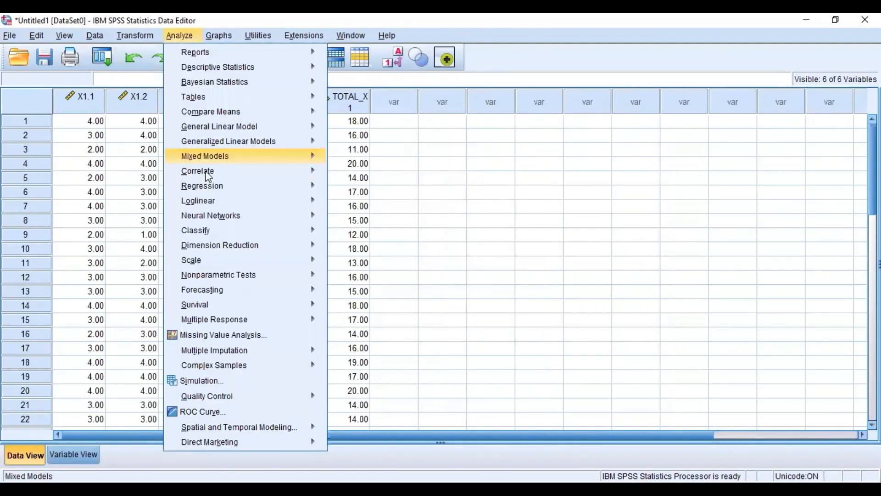
pyautogui.moveTo(208, 174)
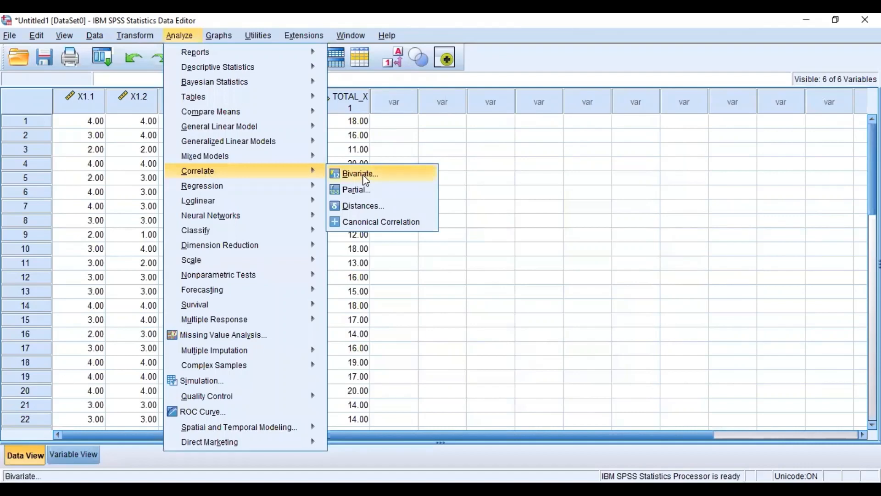
pyautogui.click(363, 174)
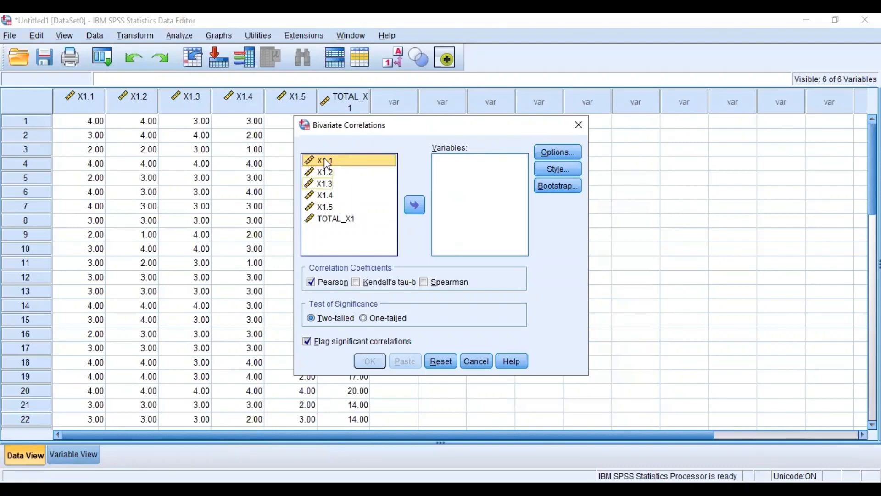
pyautogui.click(341, 184)
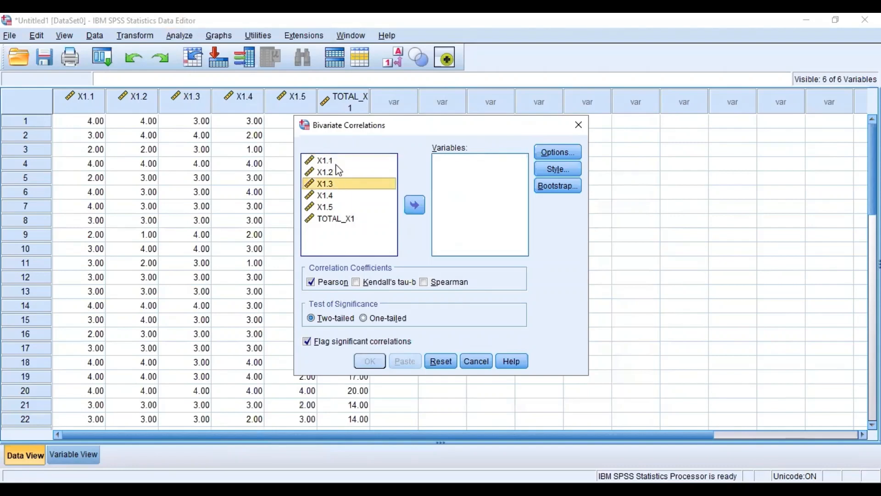
pyautogui.click(336, 165)
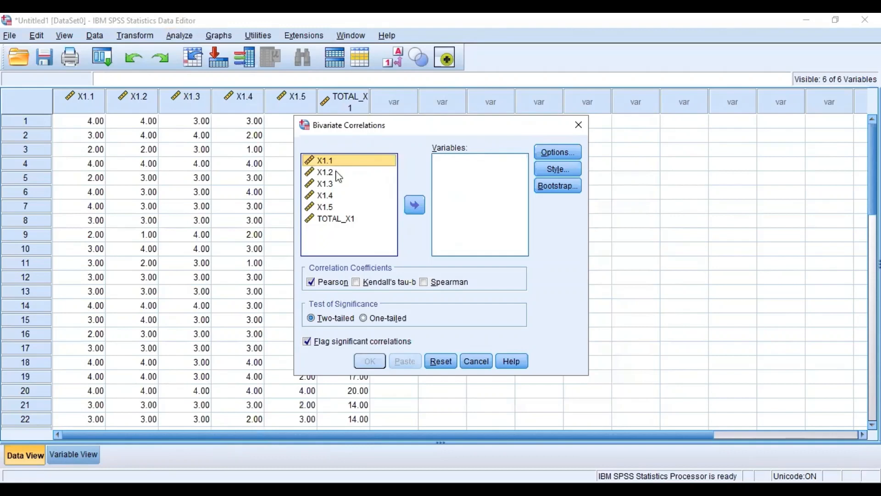
pyautogui.hotkey('ctrl', 'a')
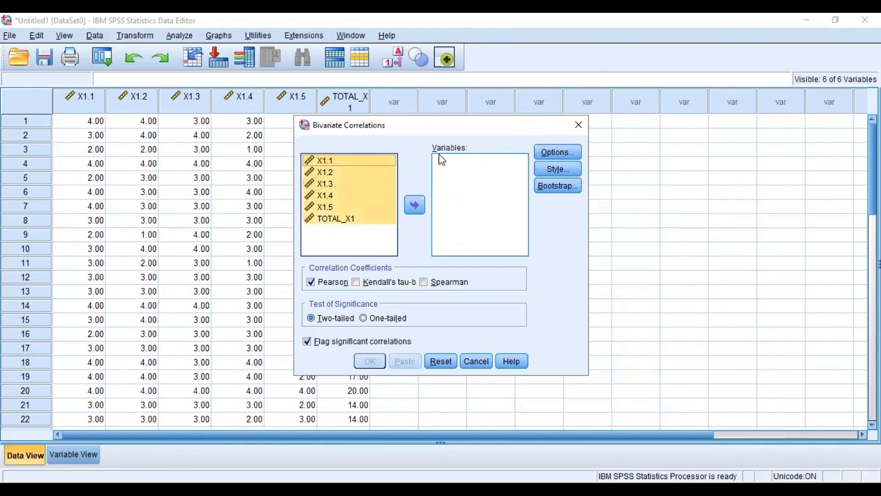
pyautogui.click(415, 209)
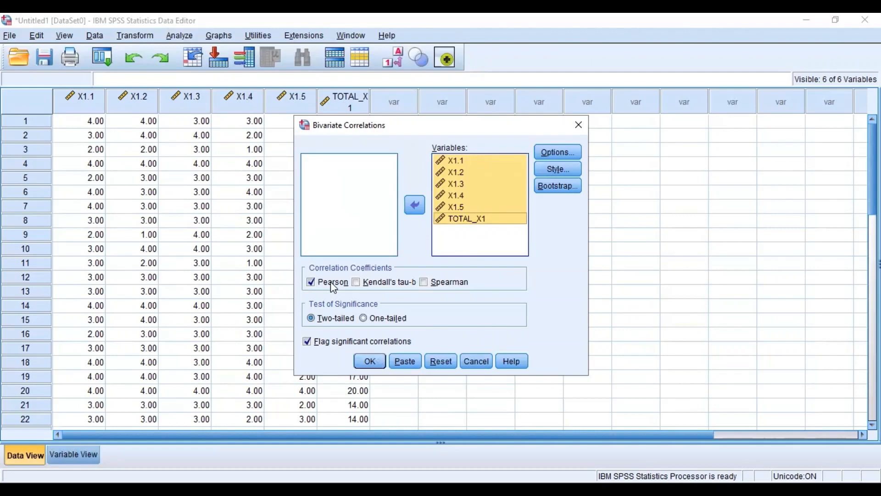
pyautogui.click(391, 197)
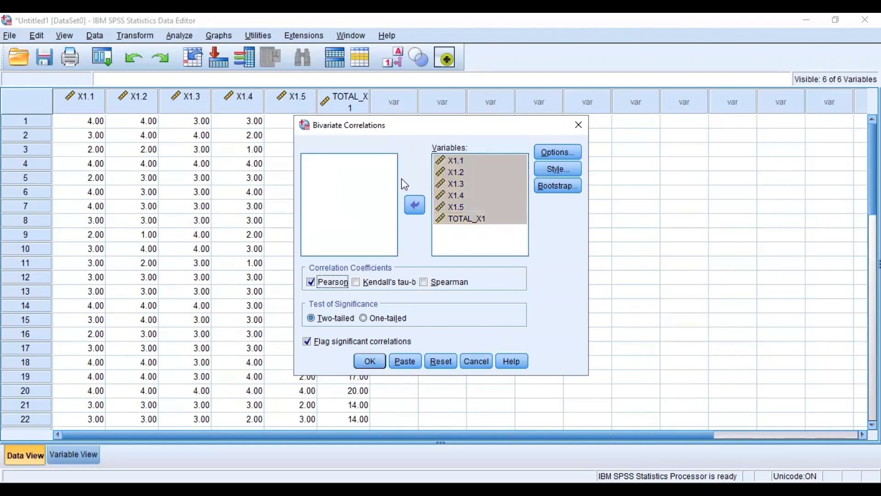
pyautogui.click(369, 361)
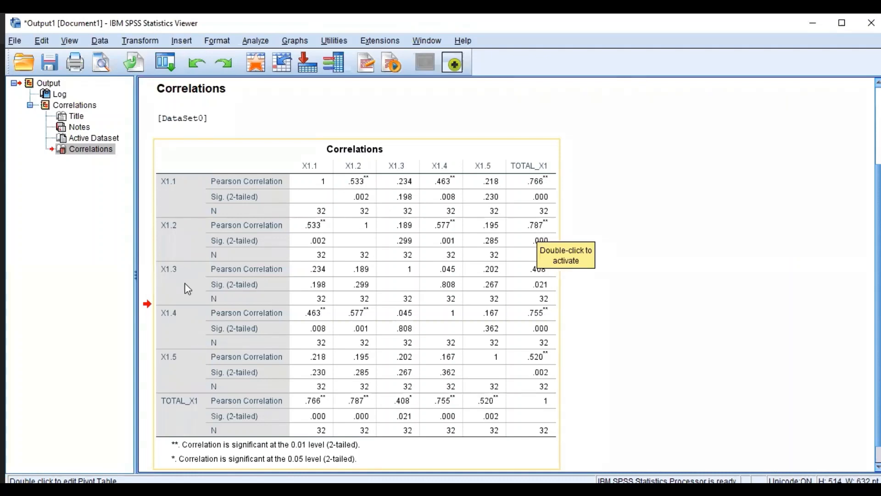
# Compare the items' Pearson correlations with TOTAL_X1 against the critical r values in the image R TABEL VALIDITAS.jpg
pyautogui.click(160, 321)
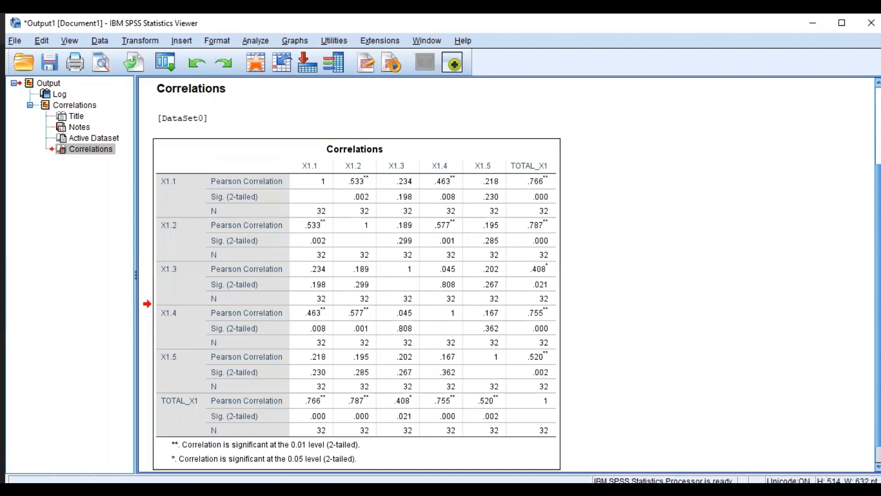
pyautogui.hotkey('alt', 'Tab')
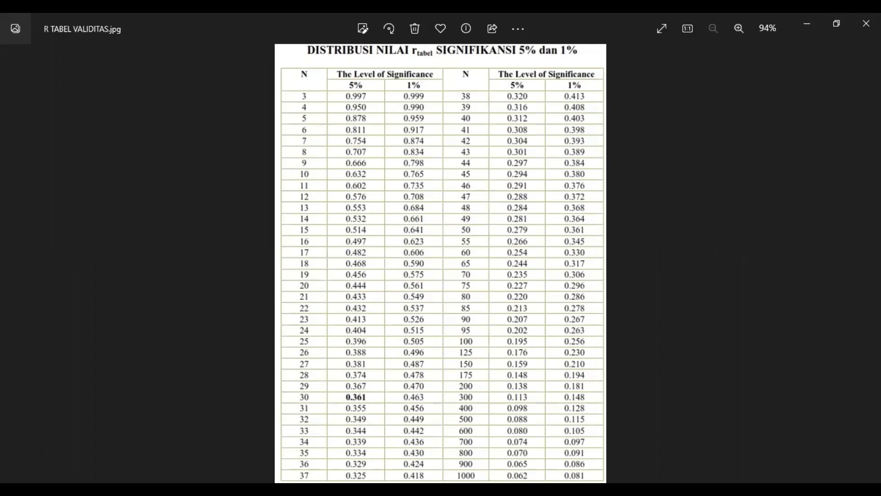
pyautogui.hotkey('alt', 'Tab')
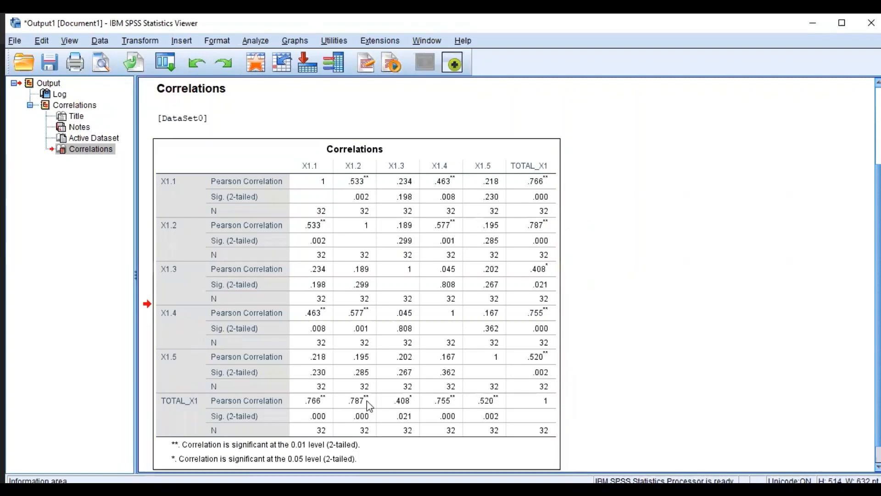
pyautogui.hotkey('alt', 'Tab')
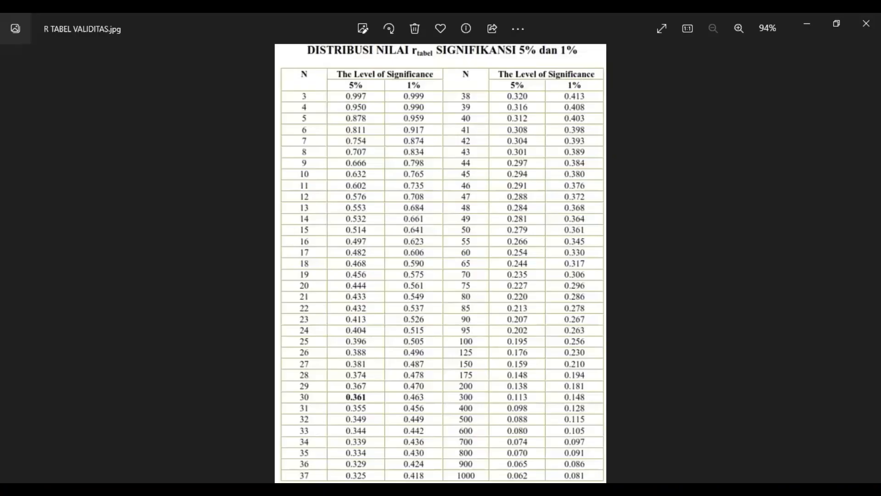
# Switch to the Excel workbook HASIL KUESIONER FIX and copy the X1 answers and totals in B4:G35 of Sheet1
pyautogui.hotkey('alt', 'Tab')
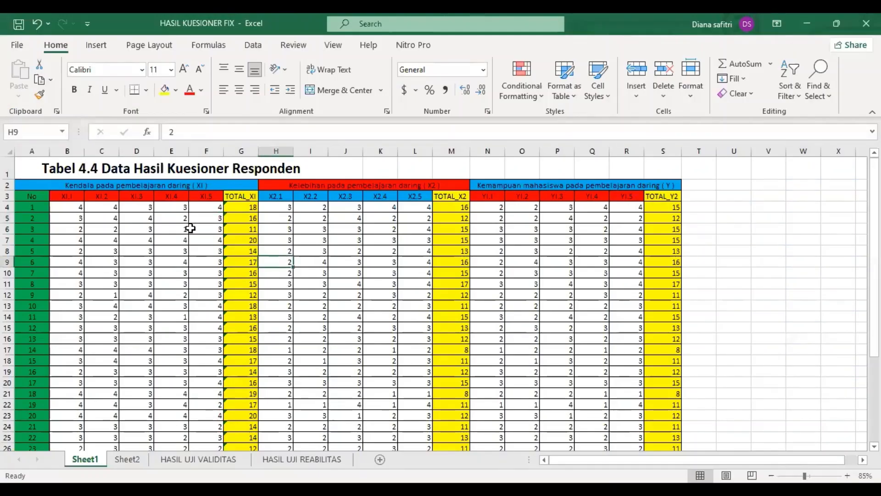
pyautogui.click(73, 207)
pyautogui.moveTo(194, 247); pyautogui.dragTo(218, 404)
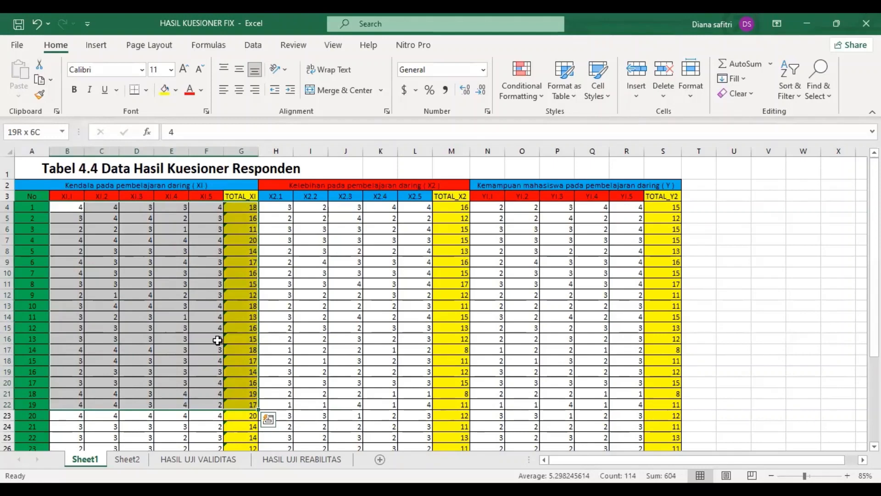
pyautogui.moveTo(218, 340); pyautogui.dragTo(218, 340)
pyautogui.hotkey('ctrl', 'shift', 'Down')
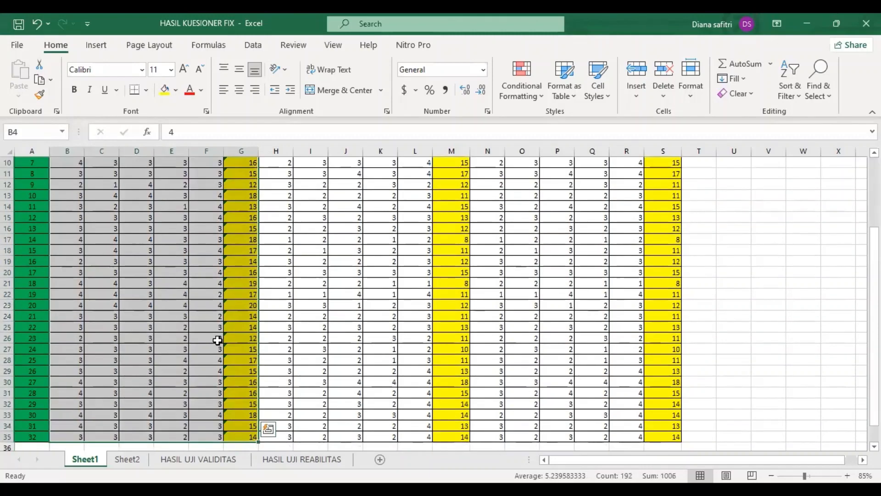
pyautogui.hotkey('ctrl', 'c')
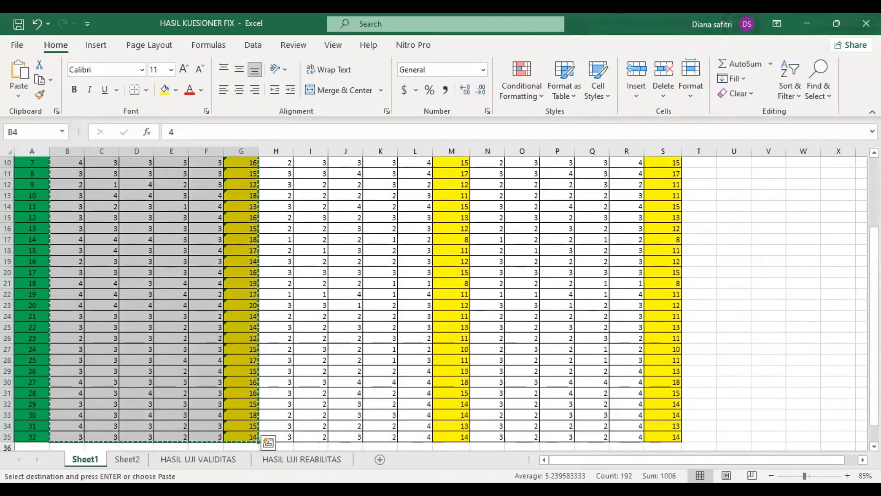
# Switch to the SPSS Data Editor and paste the copied X1 data into the empty dataset from the first cell
pyautogui.hotkey('alt', 'Tab')
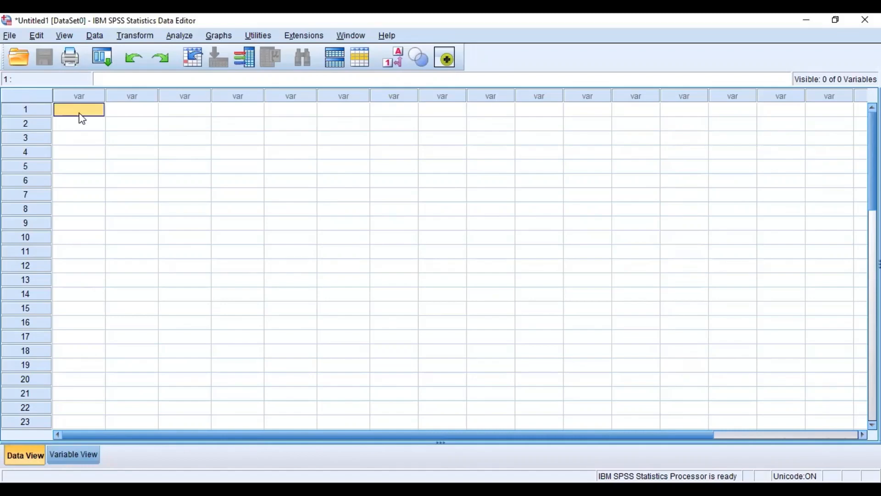
pyautogui.hotkey('ctrl', 'v')
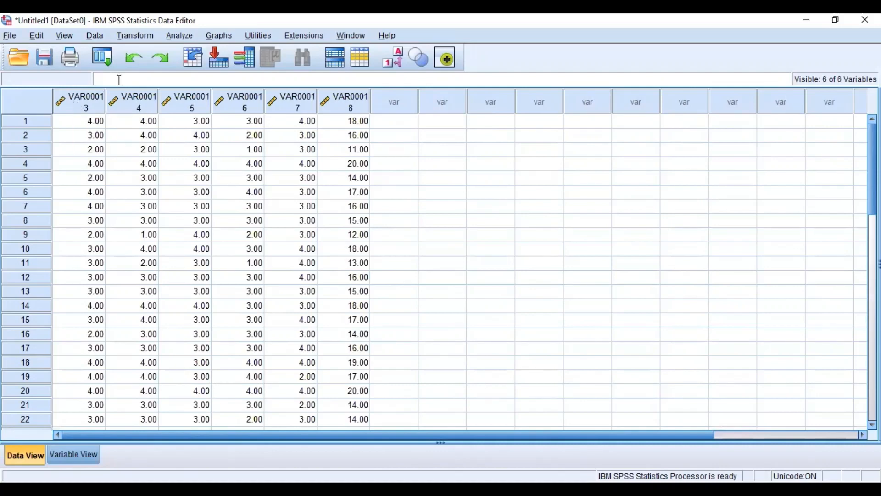
pyautogui.click(176, 37)
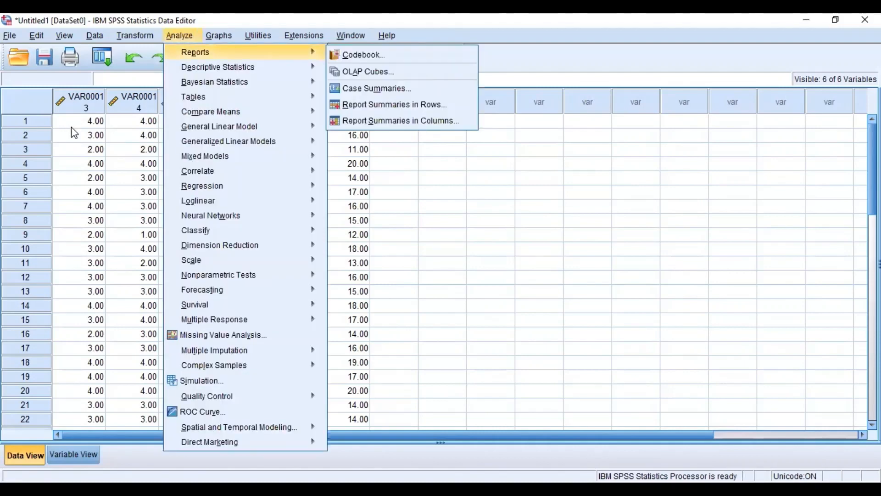
# Rename the first three variables X1.1, X1.2 and X1.3
pyautogui.click(74, 455)
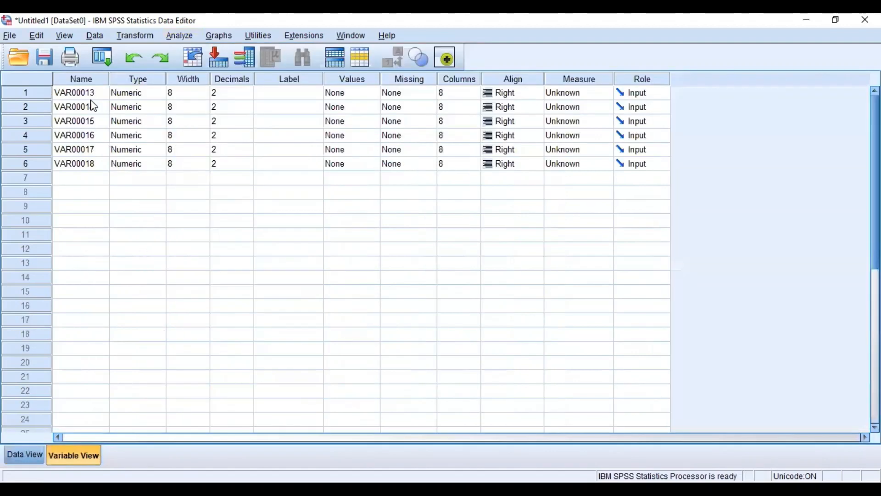
pyautogui.click(97, 96)
pyautogui.write('X')
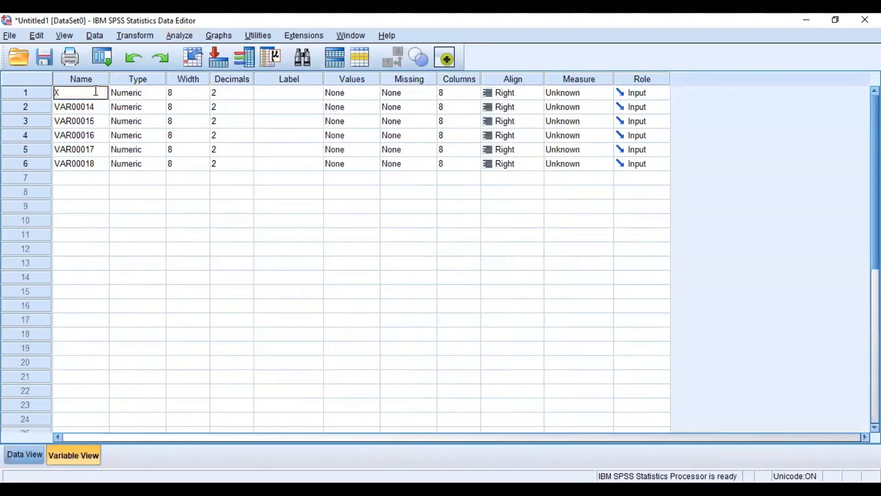
pyautogui.write('1.1')
pyautogui.press('Return')
pyautogui.write('X1.2')
pyautogui.press('Return')
pyautogui.write('X1.3')
pyautogui.press('Return')
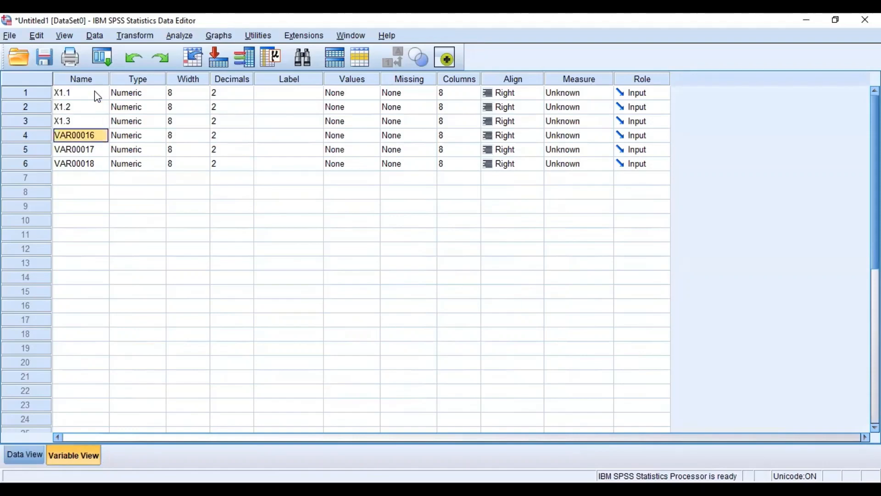
# Rename the fourth and fifth variables X1.4 and X1.5
pyautogui.write('X1.4')
pyautogui.press('Return')
pyautogui.write('X1')
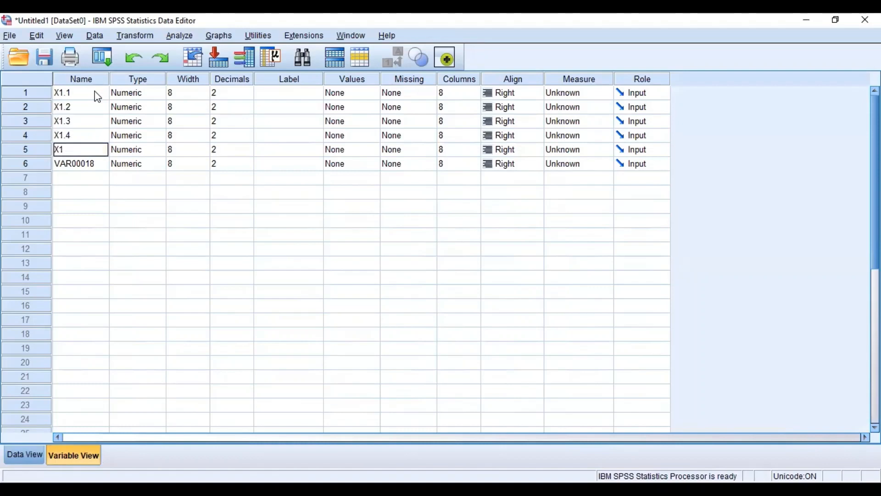
pyautogui.write('.5')
pyautogui.press('BackSpace')
pyautogui.press('BackSpace')
pyautogui.write('.5')
pyautogui.press('Return')
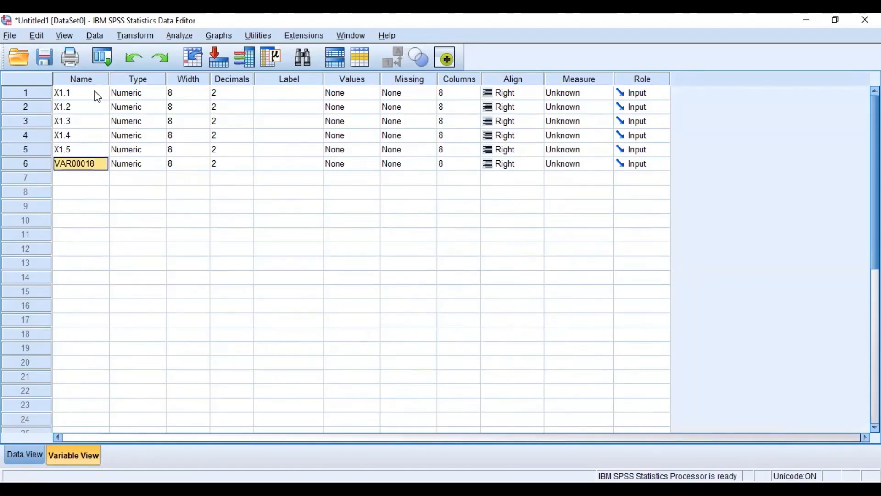
pyautogui.write('X_TOT')
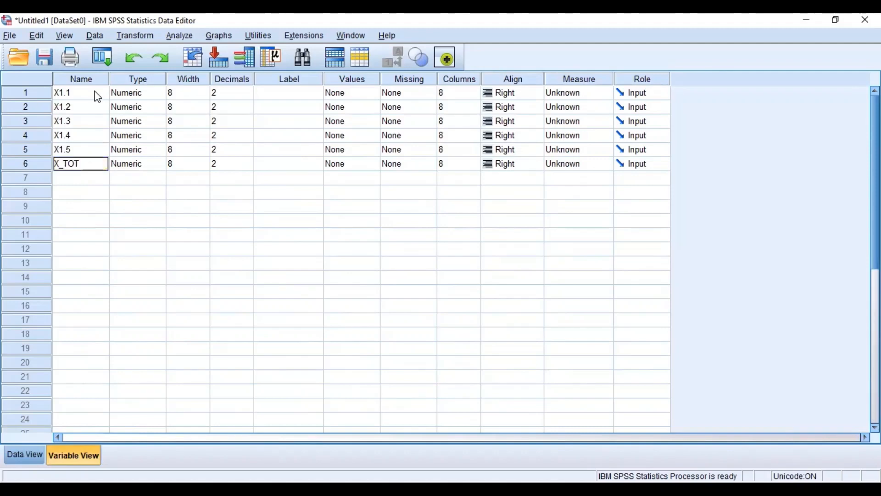
pyautogui.write('A')
pyautogui.press('BackSpace')
pyautogui.press('BackSpace')
pyautogui.press('BackSpace')
pyautogui.press('BackSpace')
pyautogui.press('BackSpace')
pyautogui.press('BackSpace')
# Rename the sixth variable TOTAL_X1, keeping the width of X1.3 at 8
pyautogui.write('TOTAL_X')
pyautogui.press('Return')
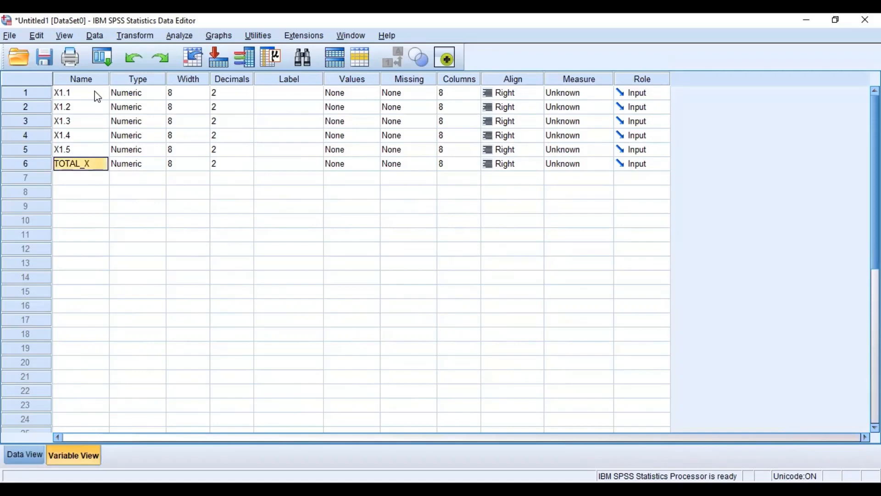
pyautogui.doubleClick(98, 163)
pyautogui.write('1')
pyautogui.click(169, 151)
pyautogui.click(146, 176)
pyautogui.click(203, 118)
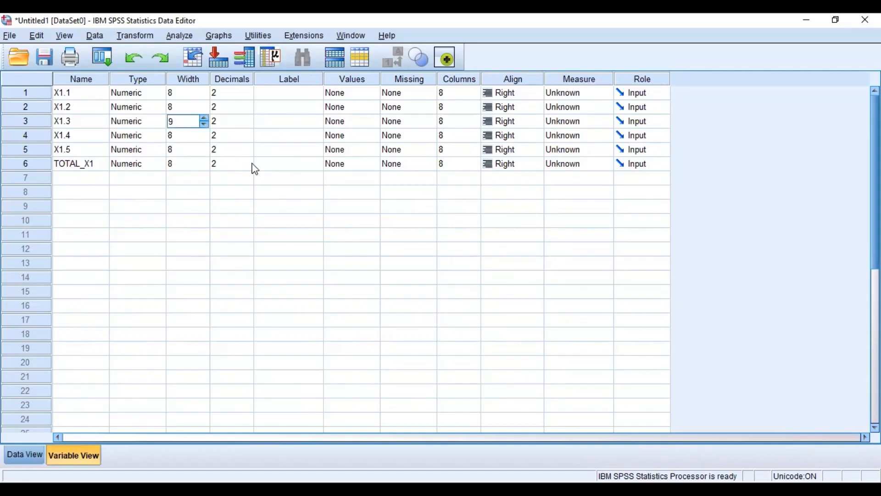
pyautogui.click(205, 124)
# Start a Reliability Analysis and add X1.1 to X1.5 as its items, leaving out TOTAL_X1
pyautogui.click(185, 40)
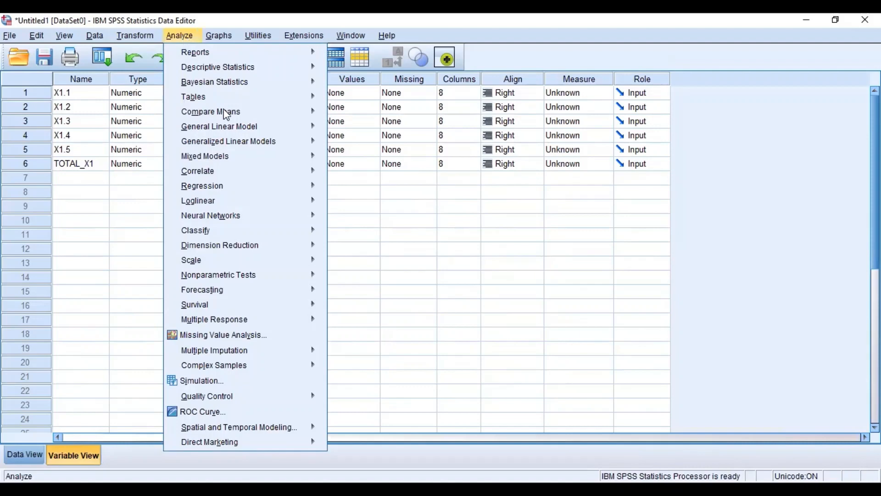
pyautogui.moveTo(201, 263)
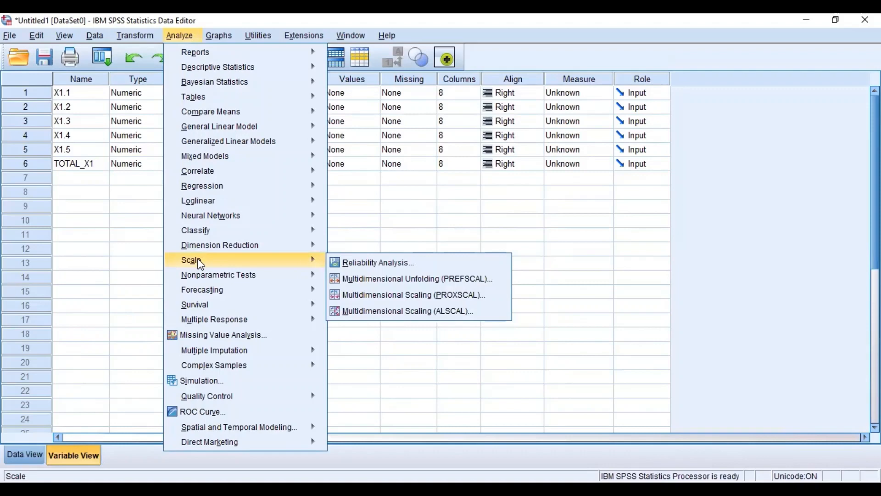
pyautogui.click(354, 264)
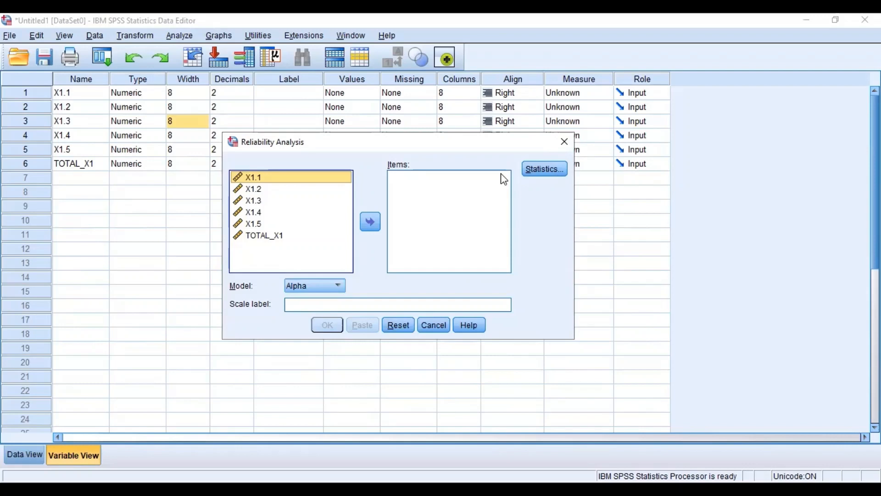
pyautogui.click(777, 39)
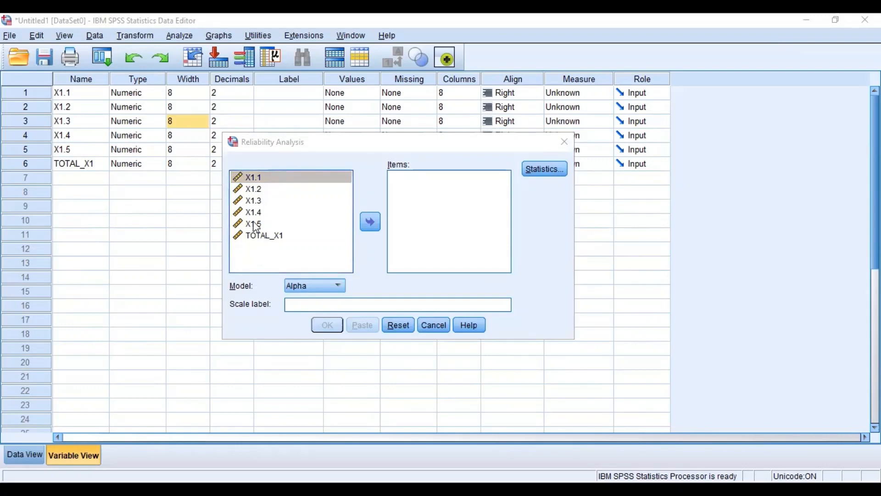
pyautogui.click(270, 201)
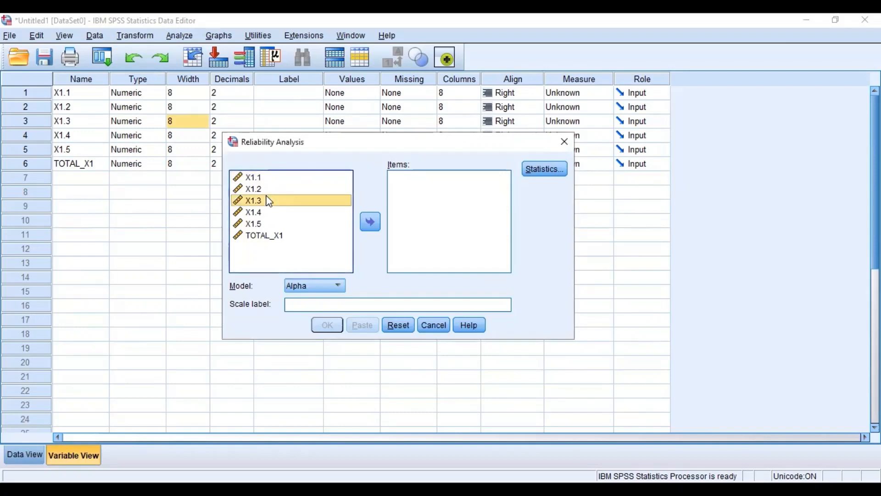
pyautogui.hotkey('ctrl', 'a')
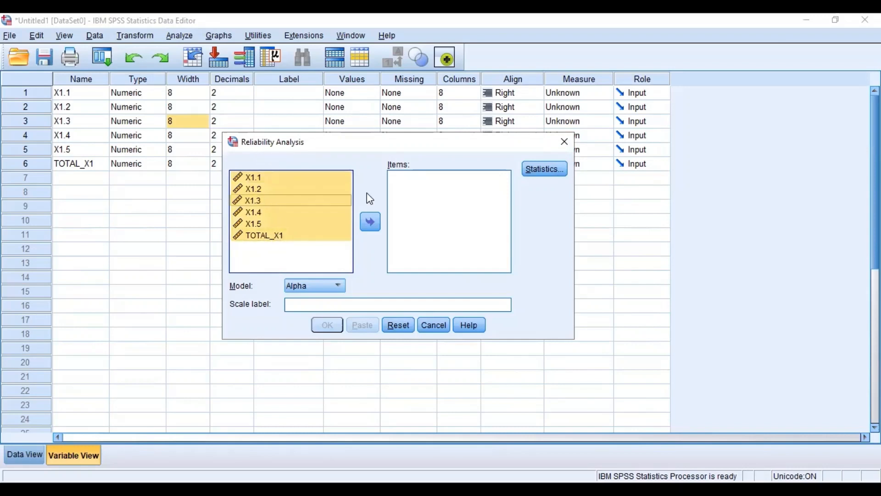
pyautogui.keyDown('ctrl'); pyautogui.click(271, 233); pyautogui.keyUp('ctrl')
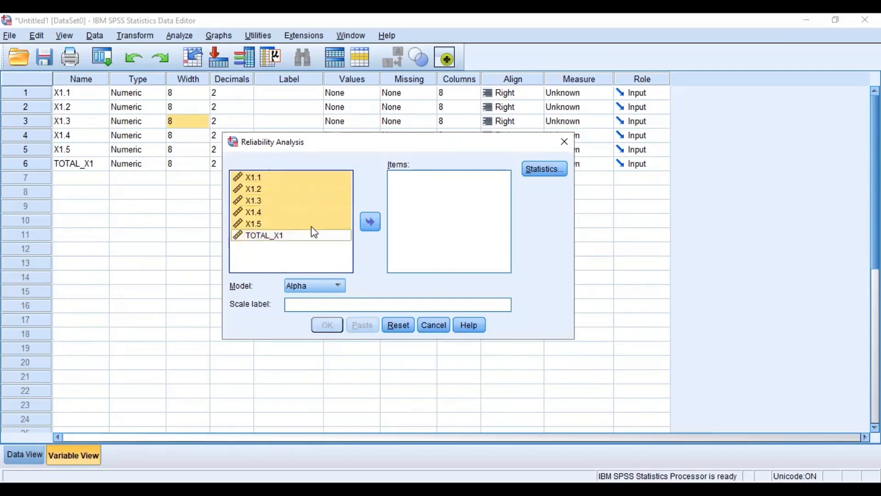
pyautogui.click(369, 222)
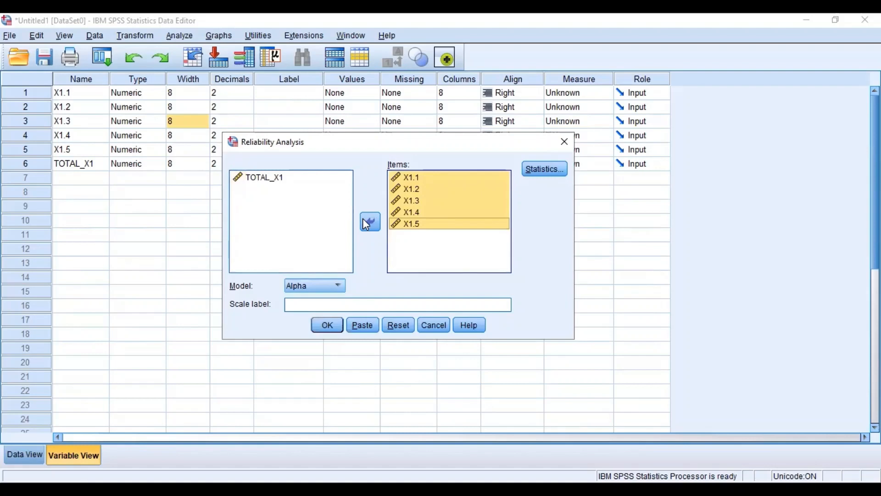
# Request item, scale and scale-if-item-deleted descriptives plus inter-item correlations, and run the reliability analysis with the Alpha model
pyautogui.click(548, 174)
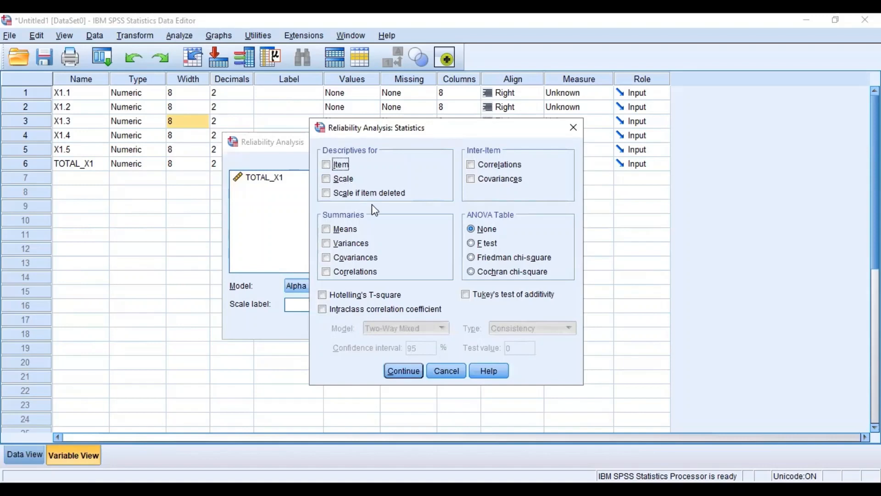
pyautogui.click(327, 164)
pyautogui.click(327, 178)
pyautogui.click(329, 192)
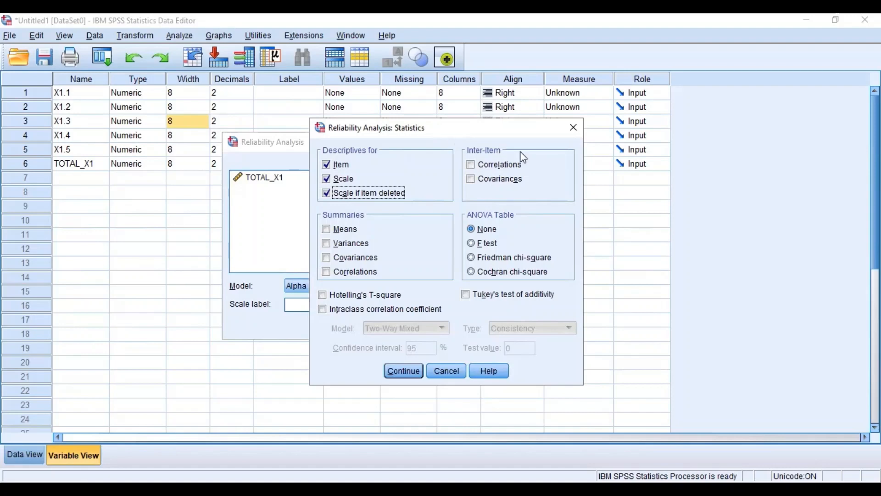
pyautogui.click(496, 166)
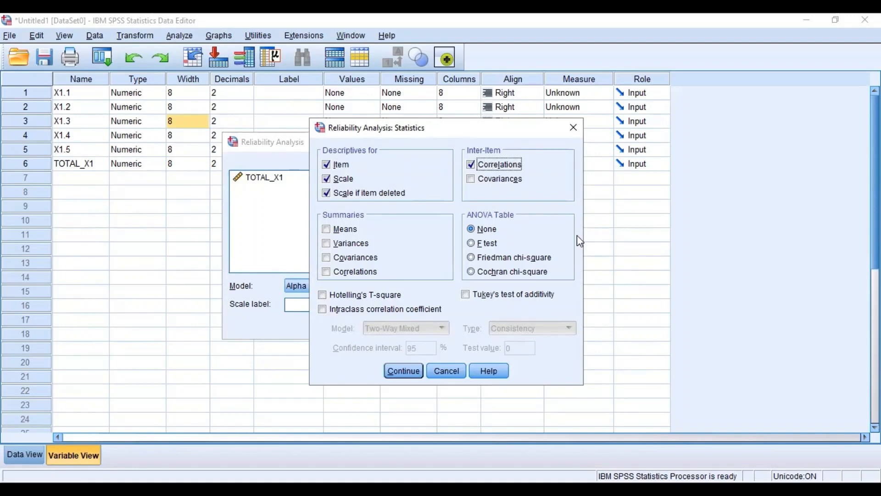
pyautogui.click(400, 371)
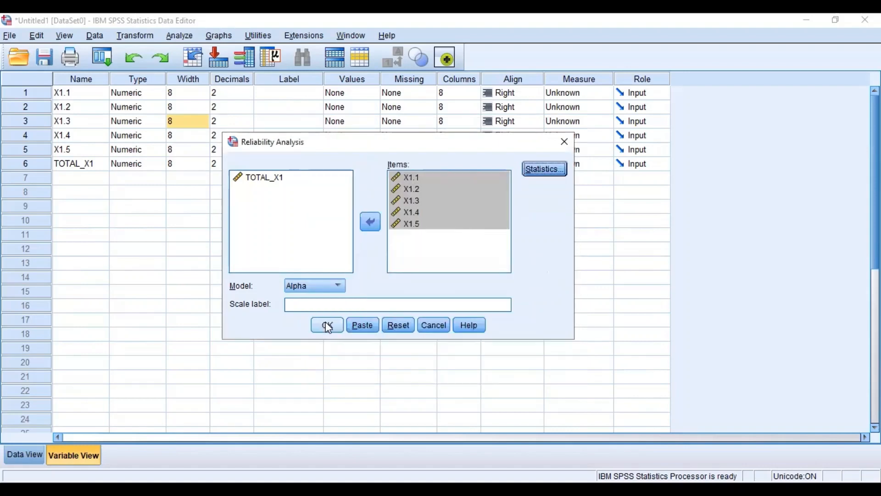
pyautogui.click(327, 325)
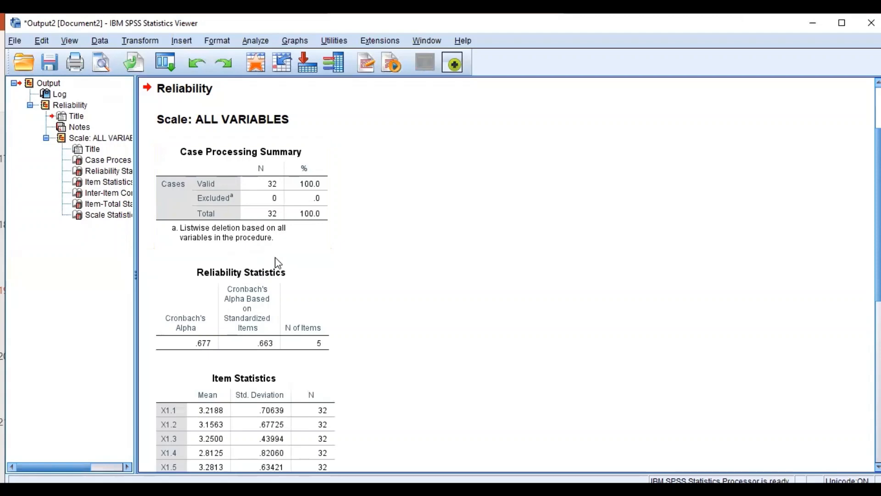
# Review the reliability output, examining Cronbach's Alpha and the number of items in the Reliability Statistics table
pyautogui.scroll(-5, 275, 261)
pyautogui.scroll(-3, 270, 337)
pyautogui.scroll(6, 269, 336)
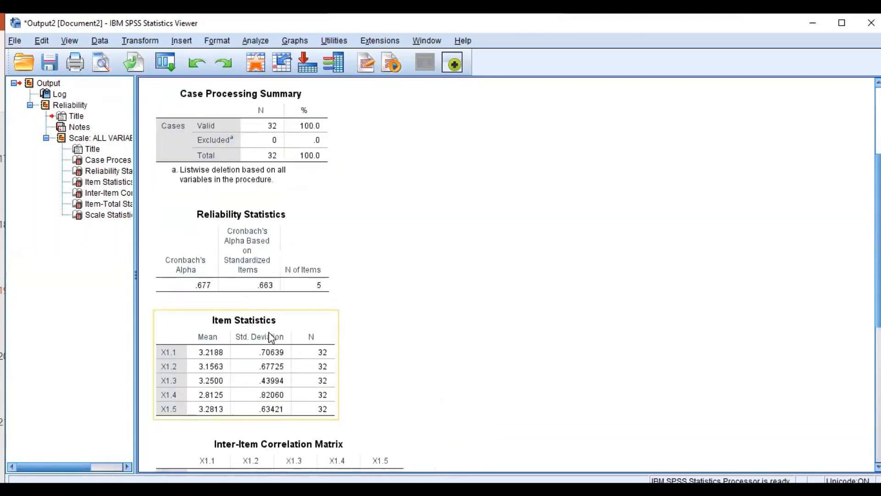
pyautogui.scroll(2, 271, 338)
pyautogui.scroll(-2, 202, 226)
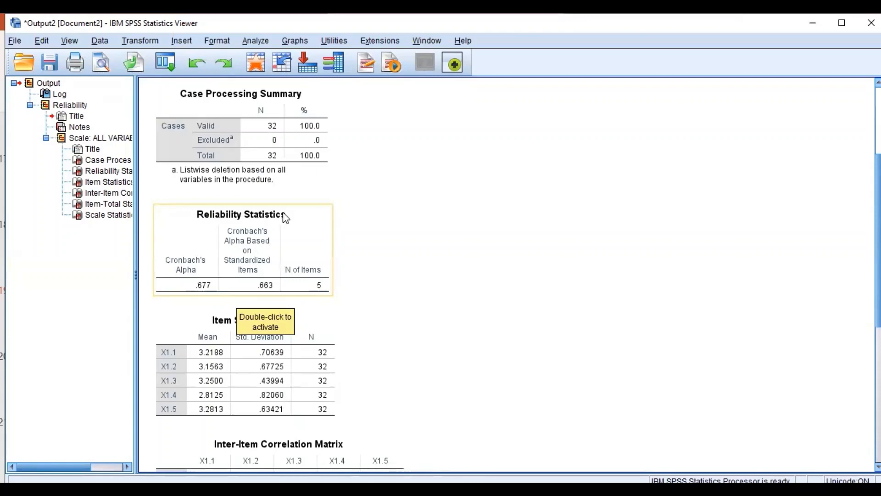
pyautogui.click(203, 293)
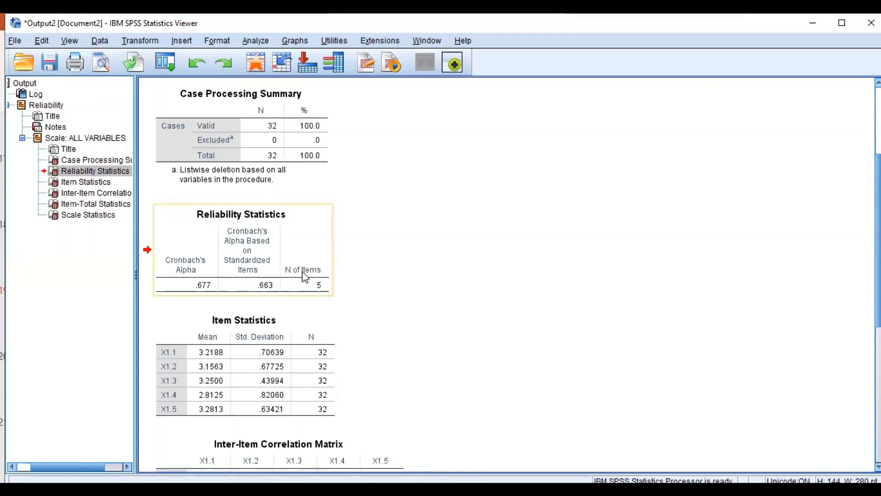
pyautogui.click(316, 293)
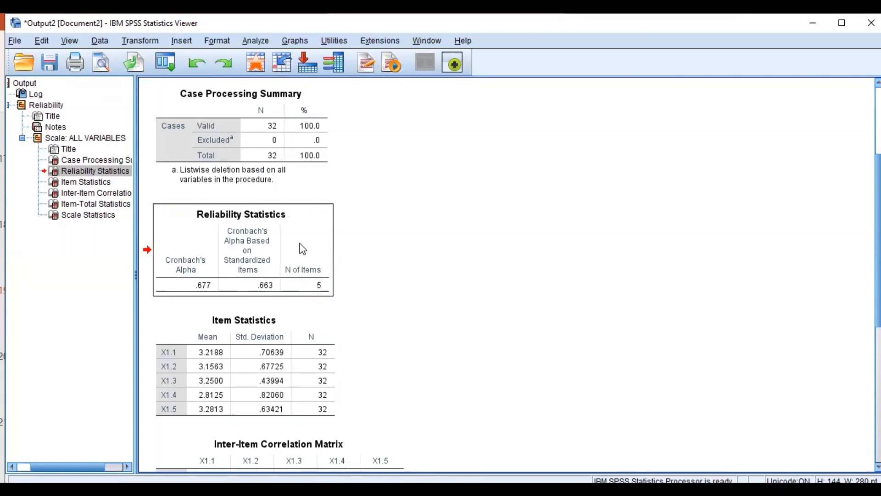
# Switch to the Excel workbook and copy all X1, X2 and Y values below the headings on the ANALISIS KORELASI BERGANDA sheet
pyautogui.hotkey('alt', 'Tab')
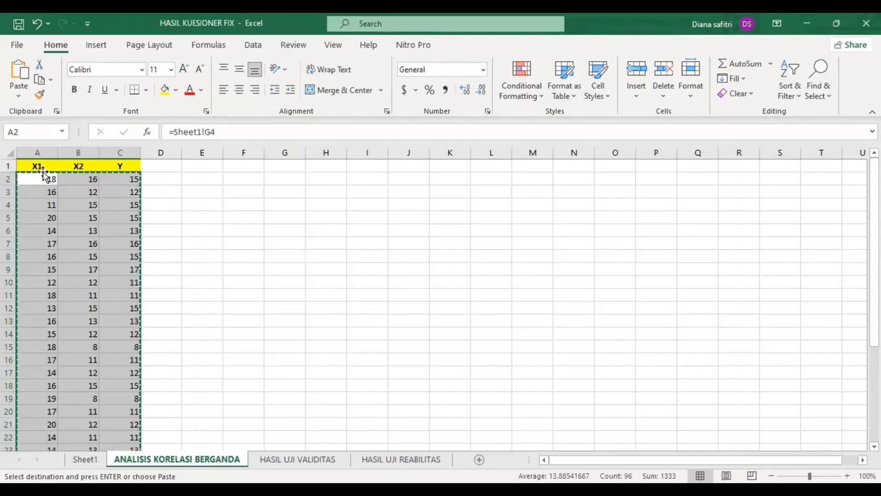
pyautogui.click(45, 178)
pyautogui.moveTo(45, 178); pyautogui.dragTo(125, 188)
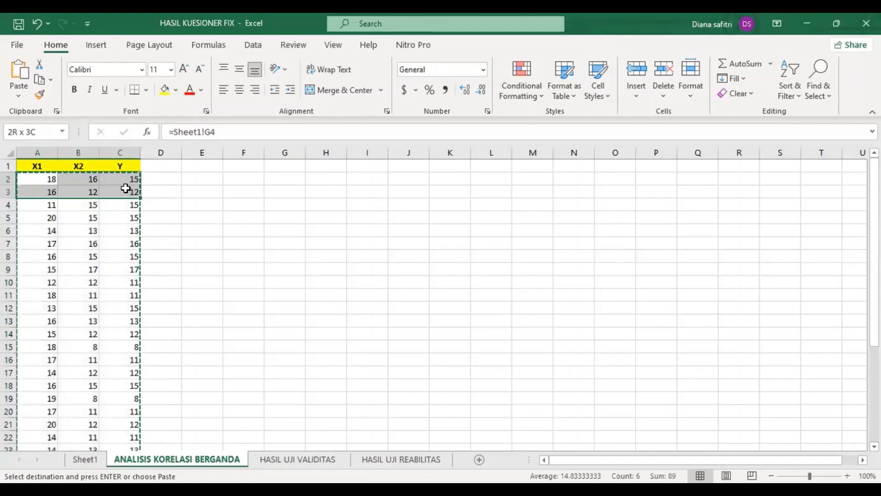
pyautogui.hotkey('ctrl', 'v')
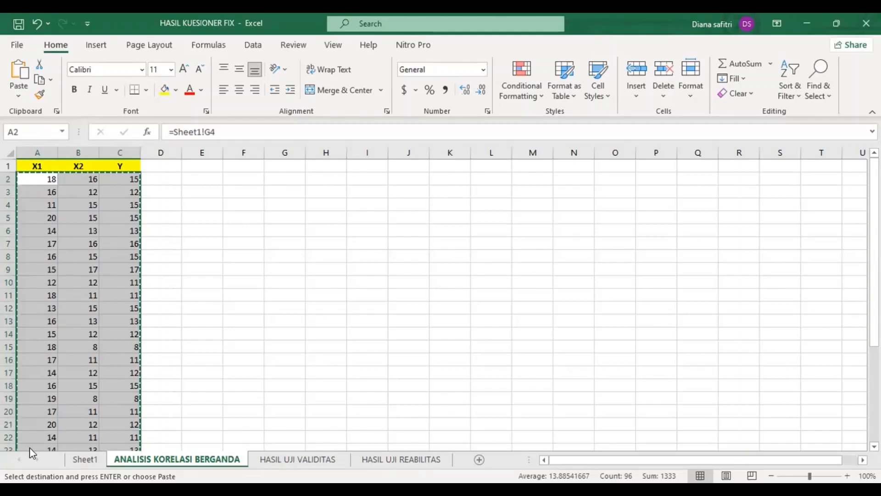
# Switch to SPSS, paste the copied values into the empty data sheet, and name the three variables X1, X2 and Y
pyautogui.click(52, 489)
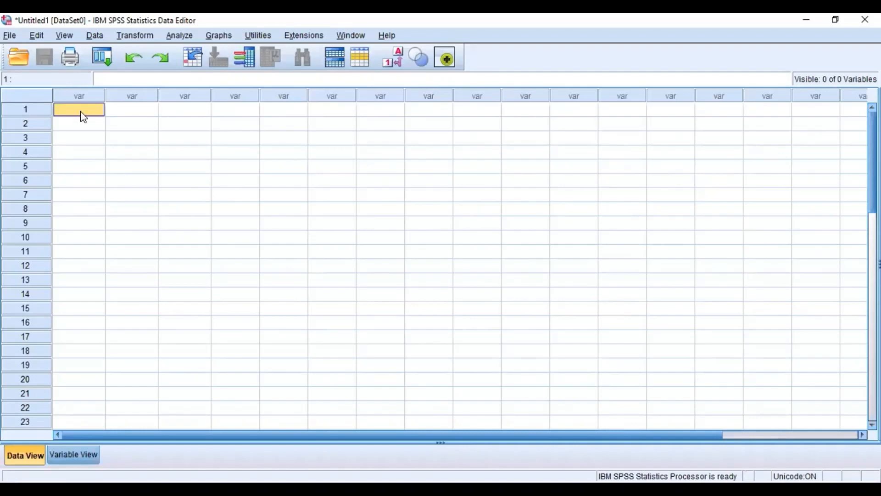
pyautogui.hotkey('ctrl', 'v')
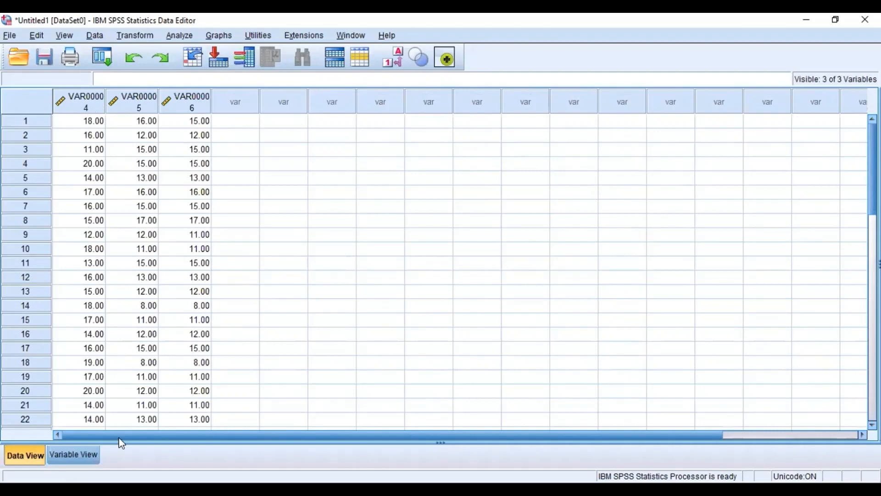
pyautogui.click(74, 454)
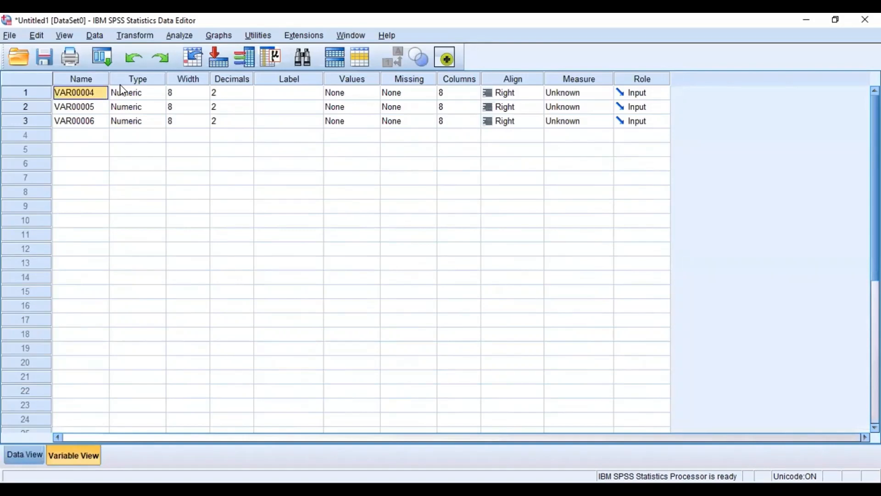
pyautogui.write('X1')
pyautogui.press('Return')
pyautogui.write('X2')
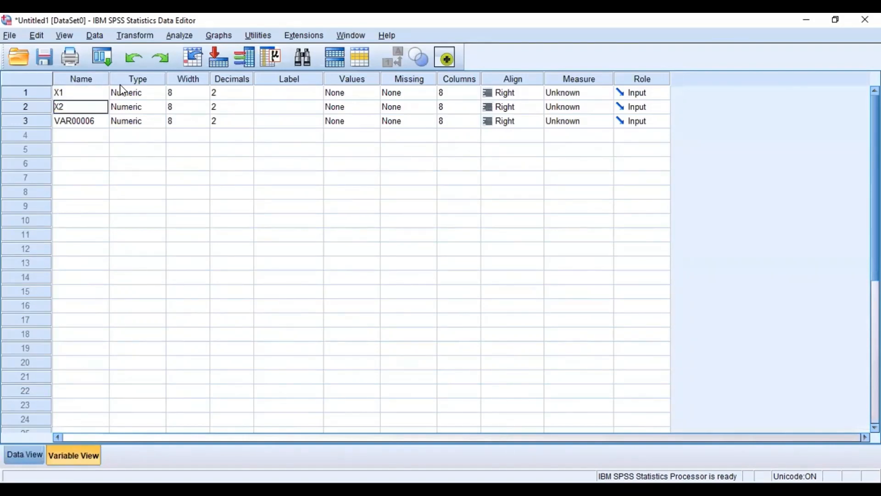
pyautogui.press('Return')
pyautogui.write('Y')
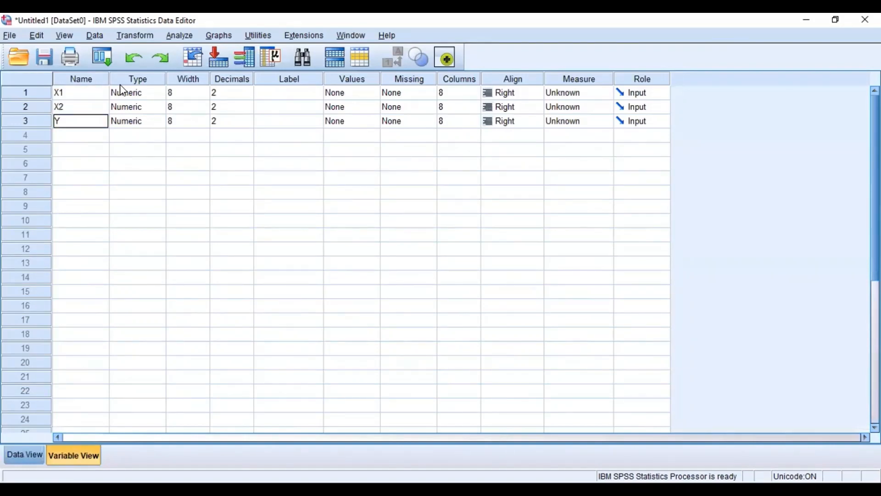
# Try to rename the first variable as Kelebihan (X1)
pyautogui.click(94, 92)
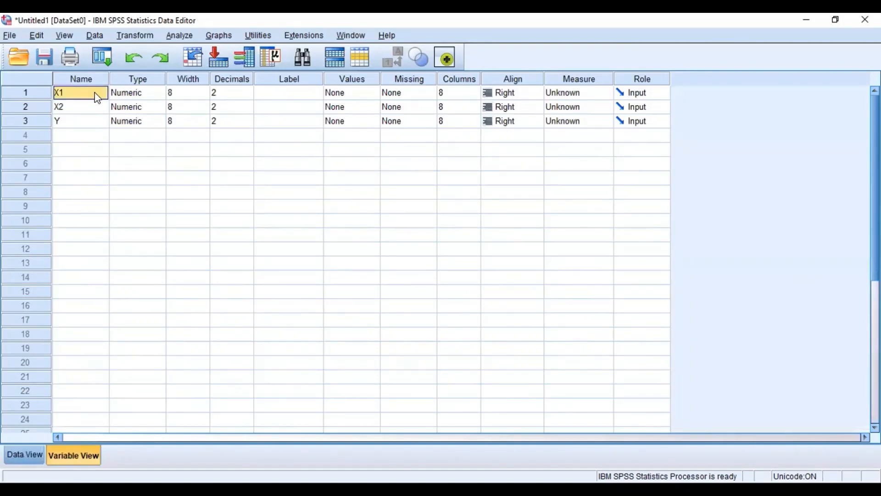
pyautogui.click(58, 91)
pyautogui.write('Kelebihan (X1)')
pyautogui.press('Return')
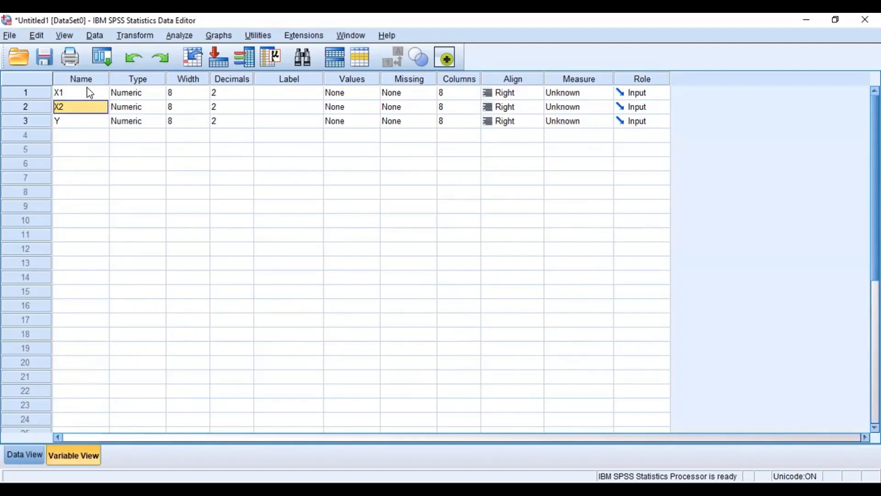
# Set up a Partial Correlations analysis with X1 and X2 as the variables, controlling for Y
pyautogui.click(179, 36)
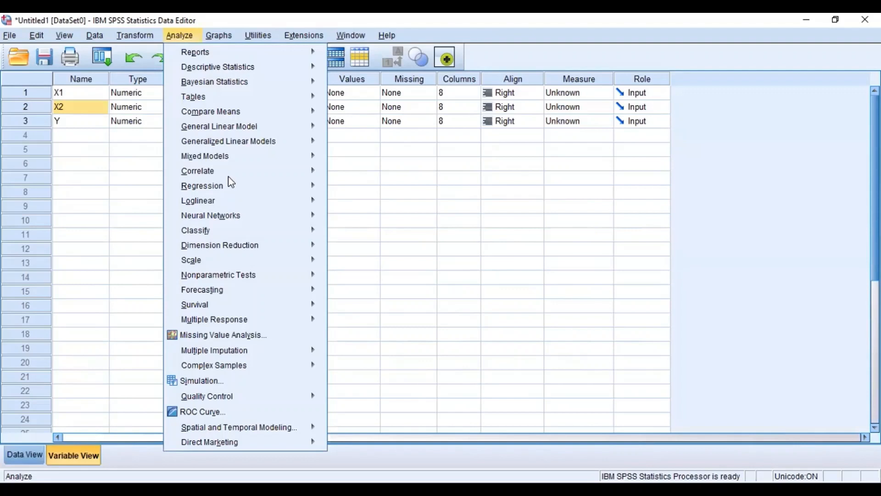
pyautogui.moveTo(242, 176)
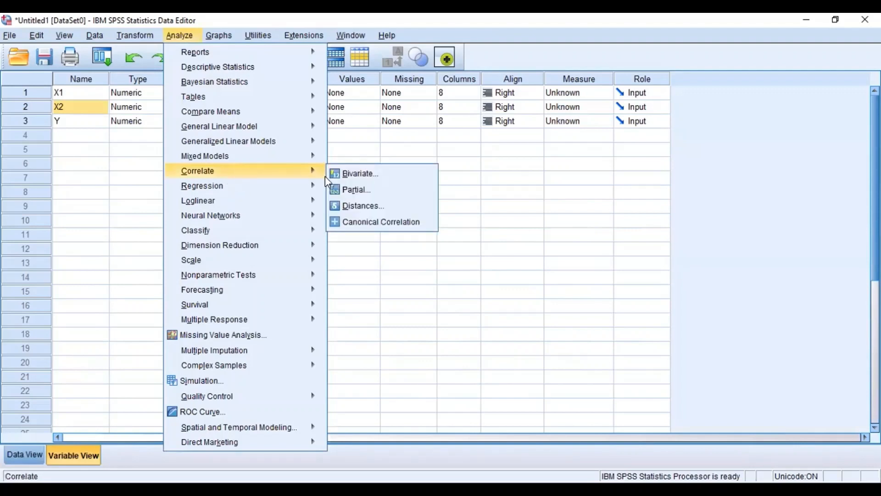
pyautogui.moveTo(316, 183)
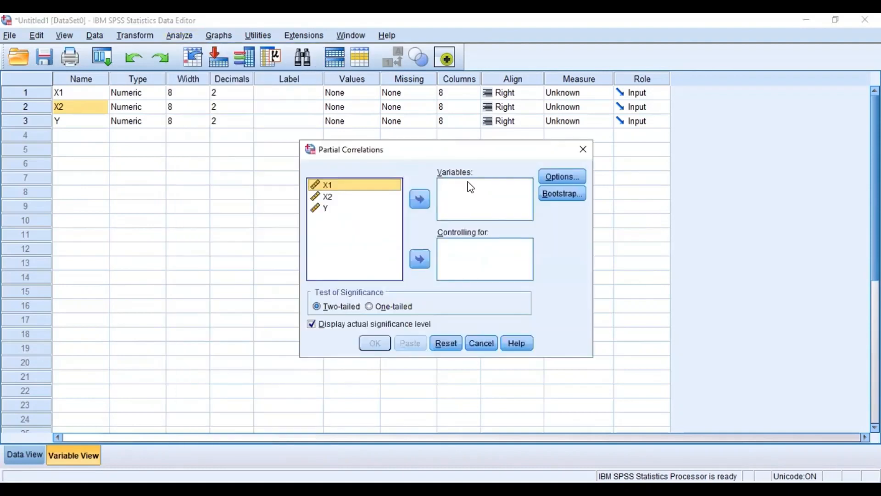
pyautogui.keyDown('shift'); pyautogui.click(365, 197); pyautogui.keyUp('shift')
pyautogui.click(420, 199)
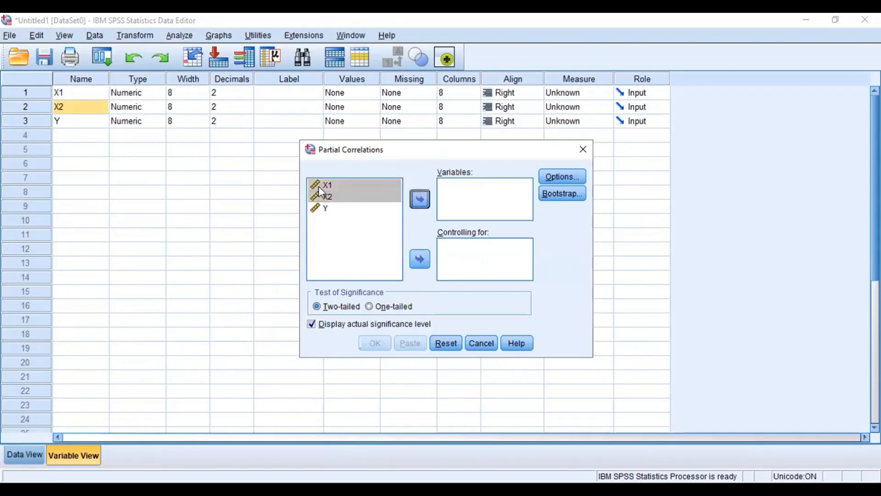
pyautogui.click(360, 203)
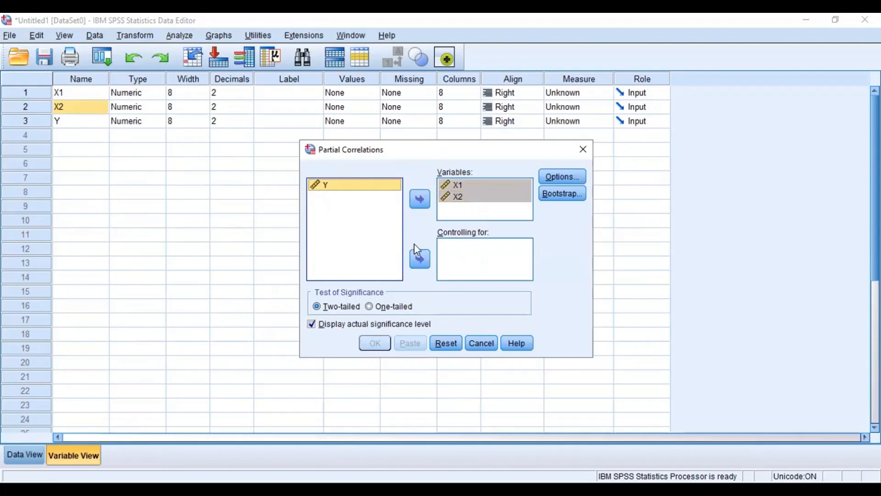
pyautogui.click(419, 257)
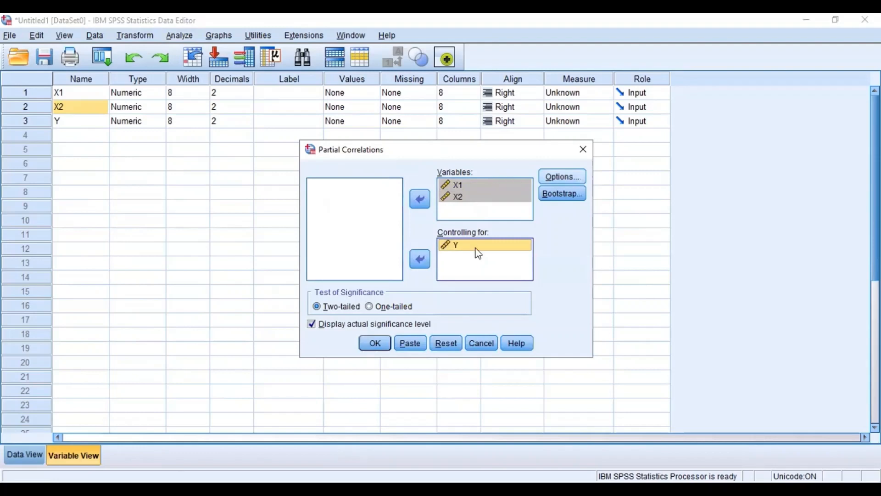
# Run the two-tailed partial correlation with cases excluded listwise, and examine the resulting Correlations table
pyautogui.click(562, 177)
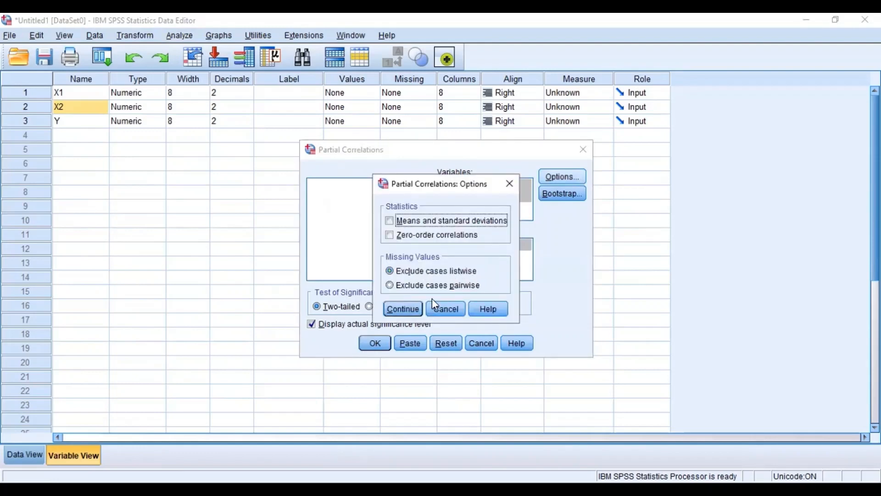
pyautogui.click(402, 309)
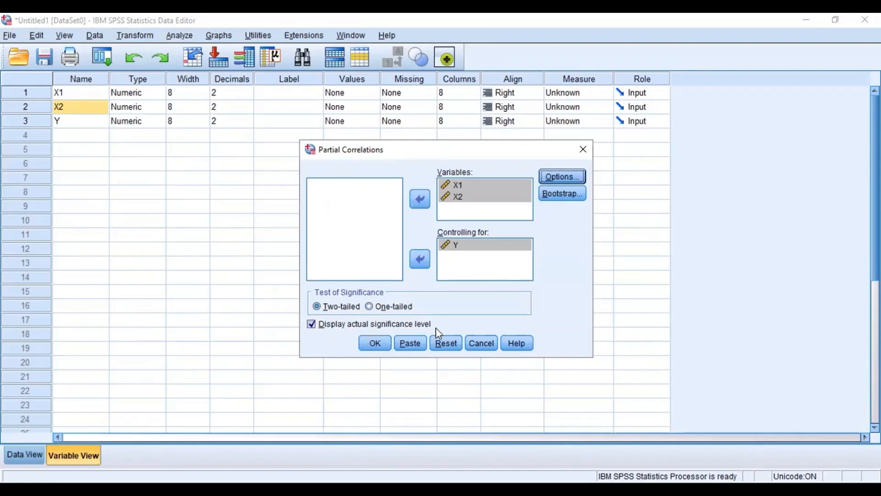
pyautogui.click(376, 346)
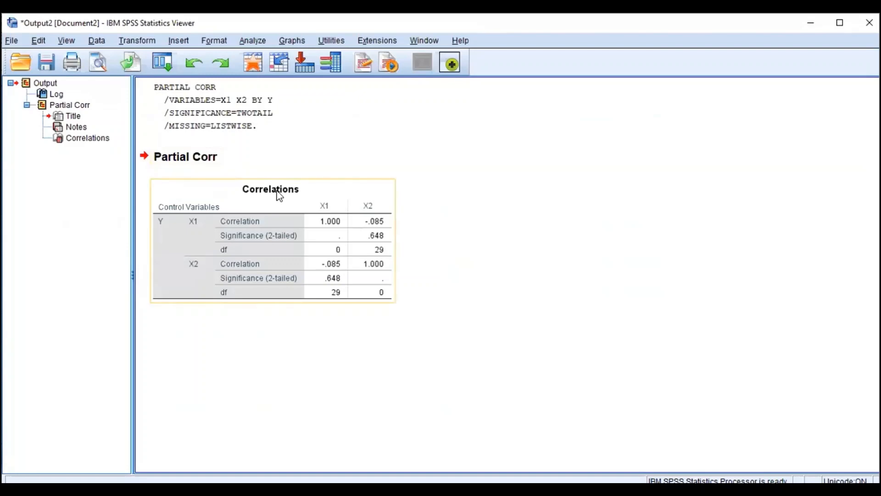
pyautogui.click(344, 299)
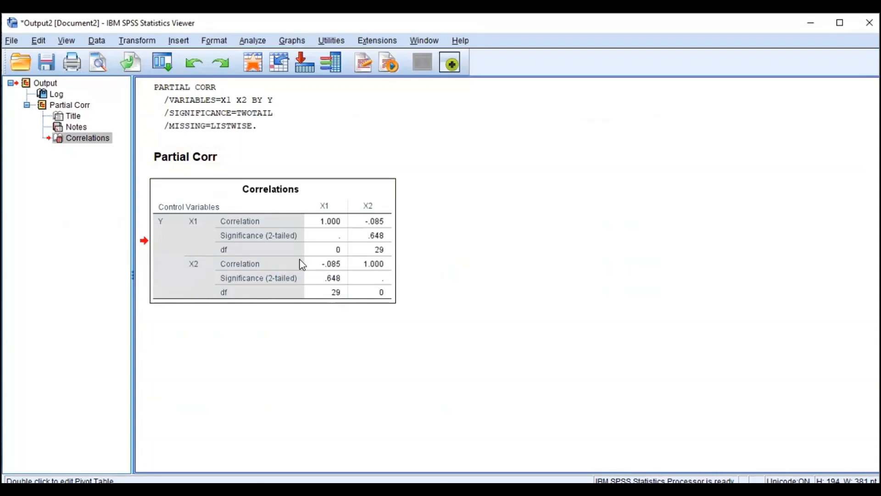
pyautogui.doubleClick(377, 268)
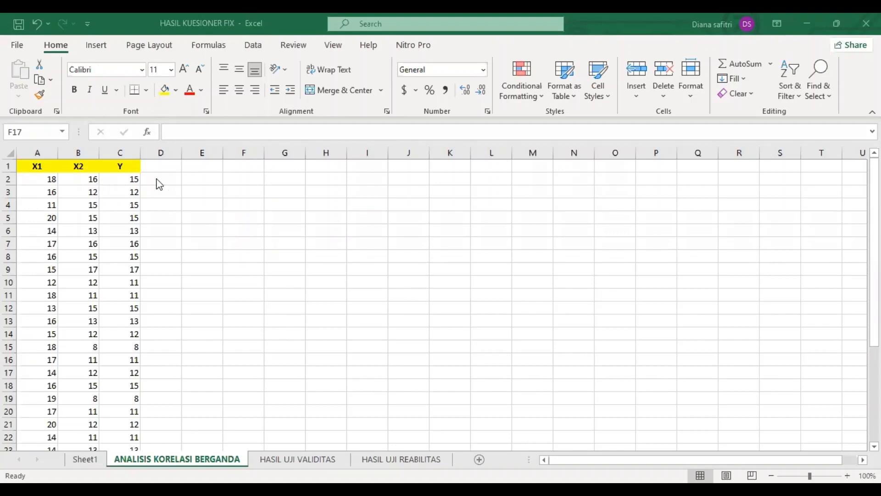
# Copy all X1, X2 and Y values below the headings on the ANALISIS KORELASI BERGANDA sheet and paste them into the empty SPSS data sheet
pyautogui.click(52, 179)
pyautogui.moveTo(121, 374); pyautogui.dragTo(121, 382)
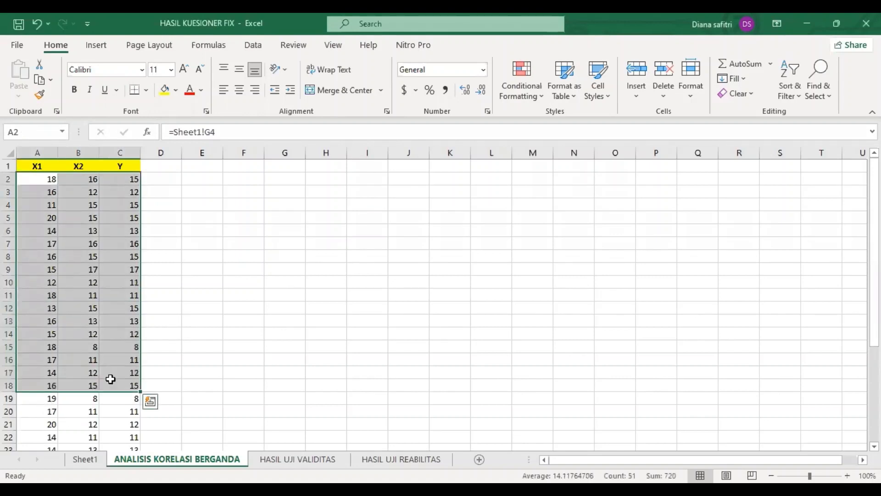
pyautogui.hotkey('ctrl', 'shift', 'Down')
pyautogui.hotkey('ctrl', 'c')
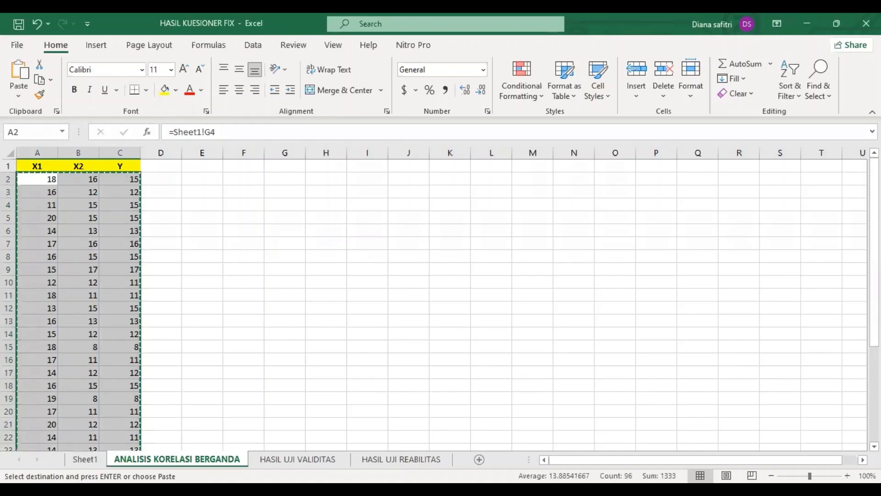
pyautogui.click(32, 488)
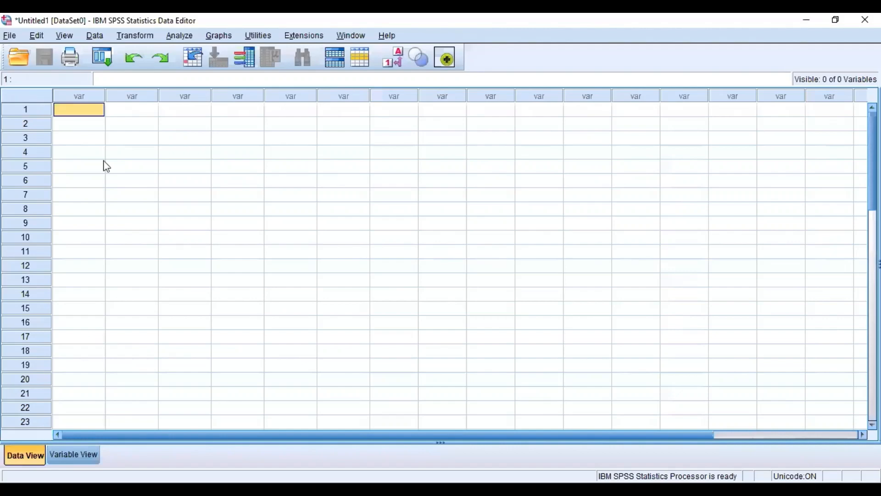
pyautogui.hotkey('ctrl', 'v')
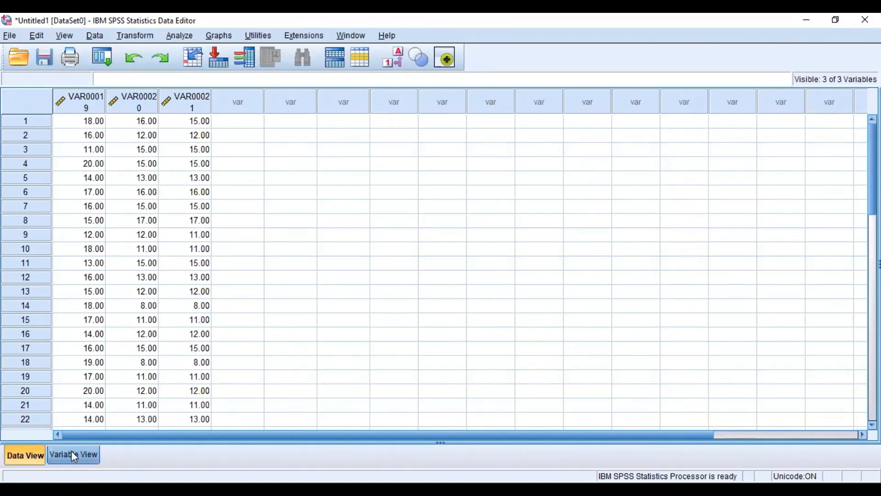
# Name the three newly pasted variables X1, X2 and Y, checking the column headings in the Excel workbook
pyautogui.doubleClick(89, 97)
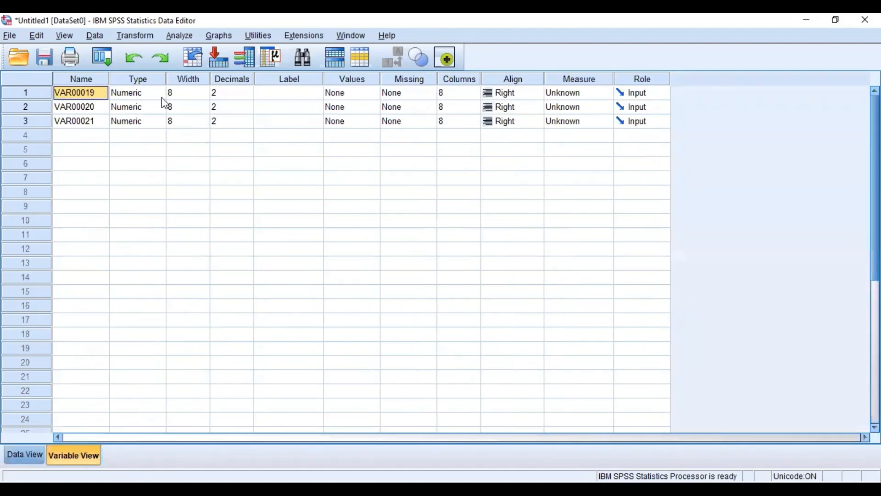
pyautogui.write('X1')
pyautogui.press('Return')
pyautogui.write('X2')
pyautogui.press('Return')
pyautogui.write('Y')
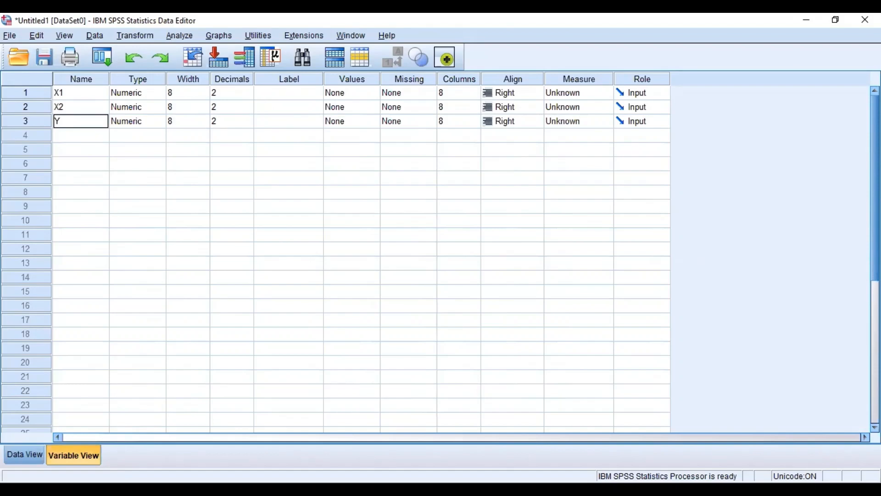
pyautogui.hotkey('alt', 'Tab')
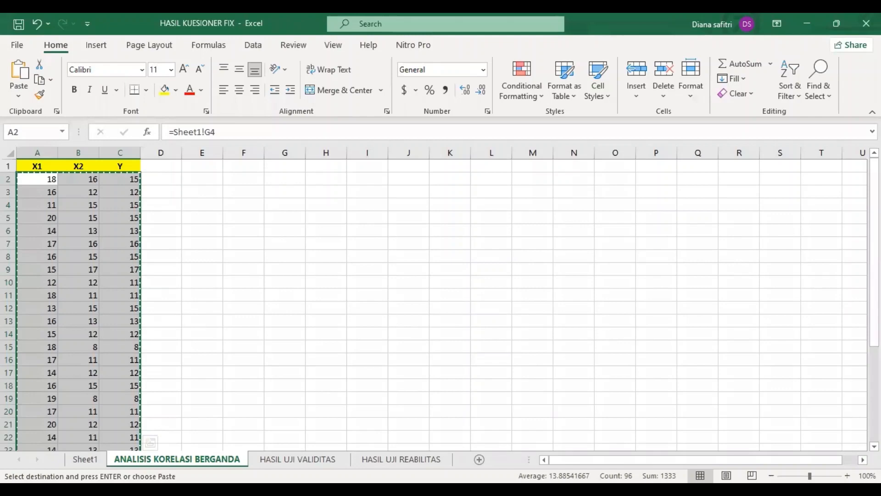
pyautogui.hotkey('alt', 'Tab')
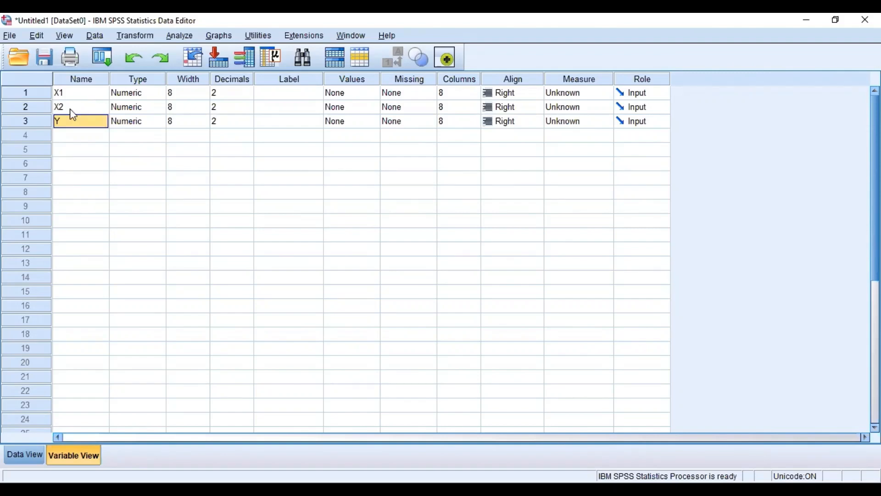
# Set up a Linear Regression with Y as the dependent variable and X1 and X2 as the independent variables, using the Enter method
pyautogui.click(182, 36)
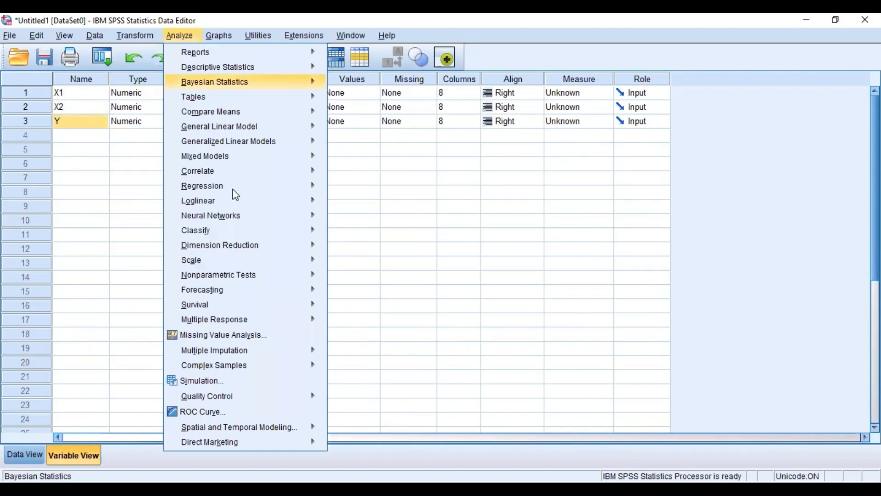
pyautogui.moveTo(233, 186)
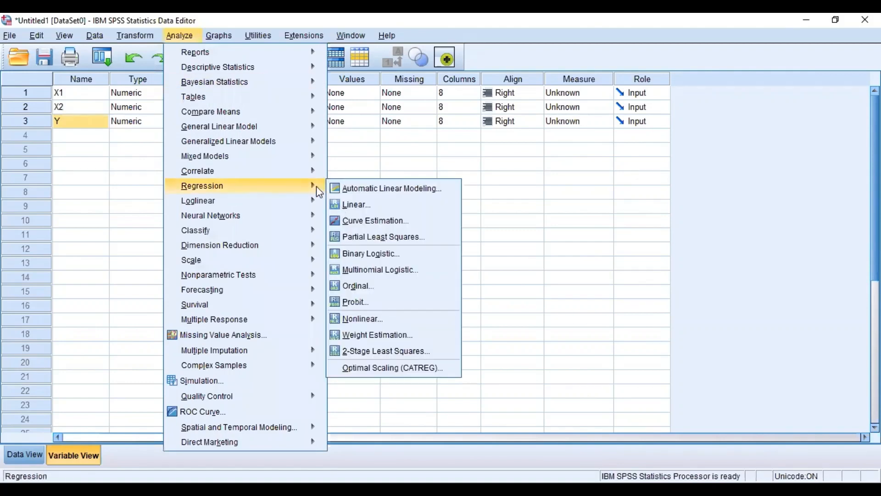
pyautogui.click(354, 202)
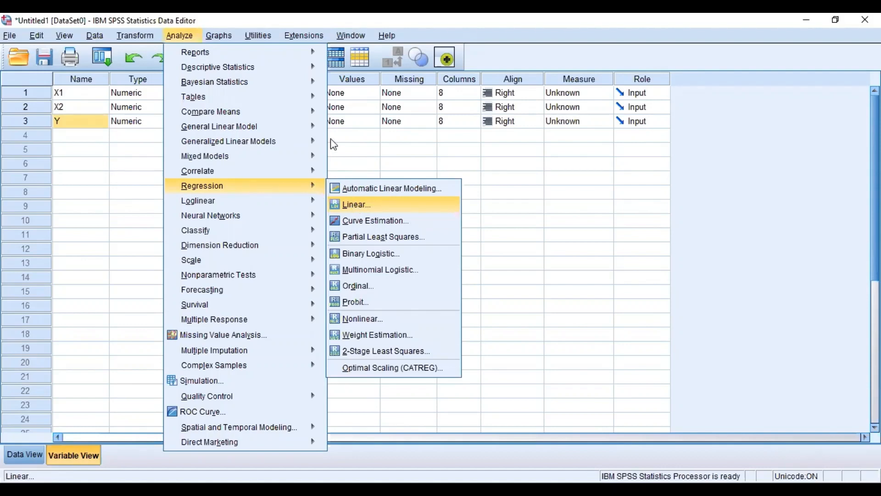
pyautogui.press('Return')
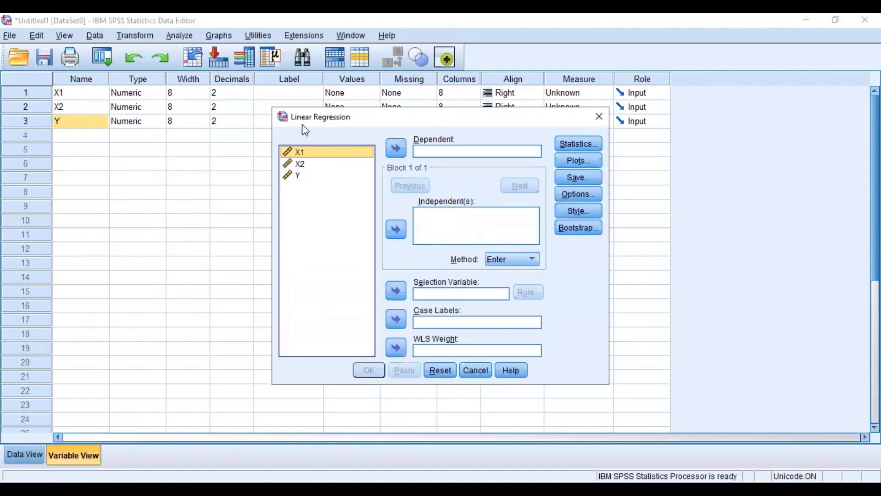
pyautogui.click(297, 177)
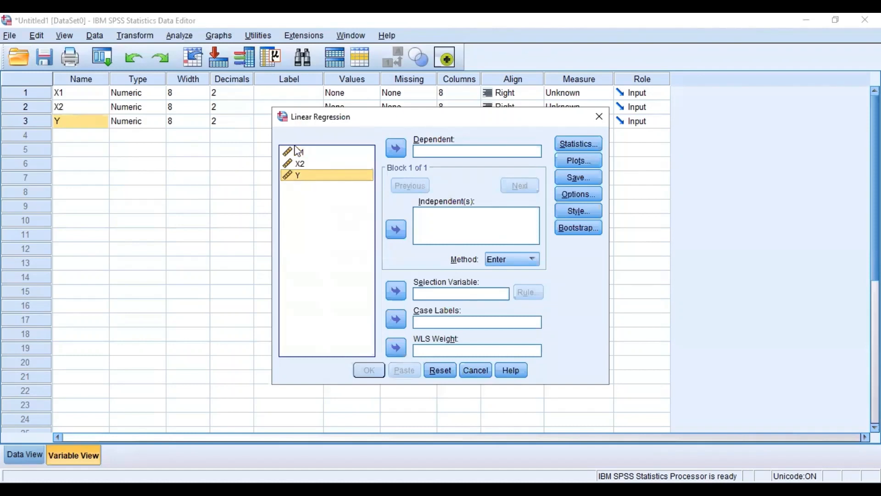
pyautogui.click(397, 152)
pyautogui.click(301, 165)
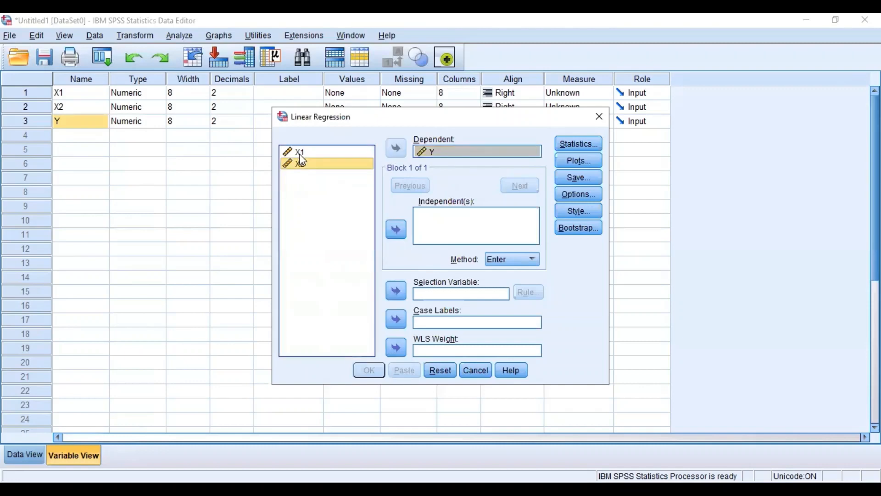
pyautogui.click(310, 154)
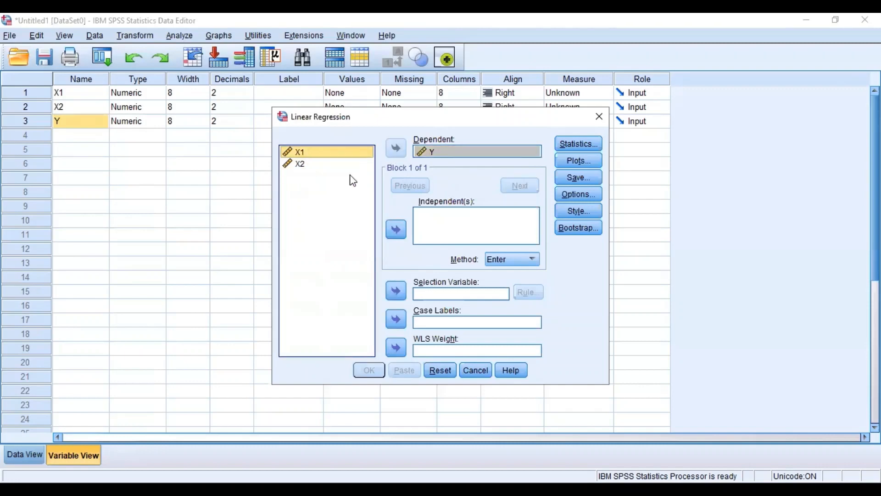
pyautogui.keyDown('shift'); pyautogui.click(351, 181); pyautogui.keyUp('shift')
pyautogui.click(396, 231)
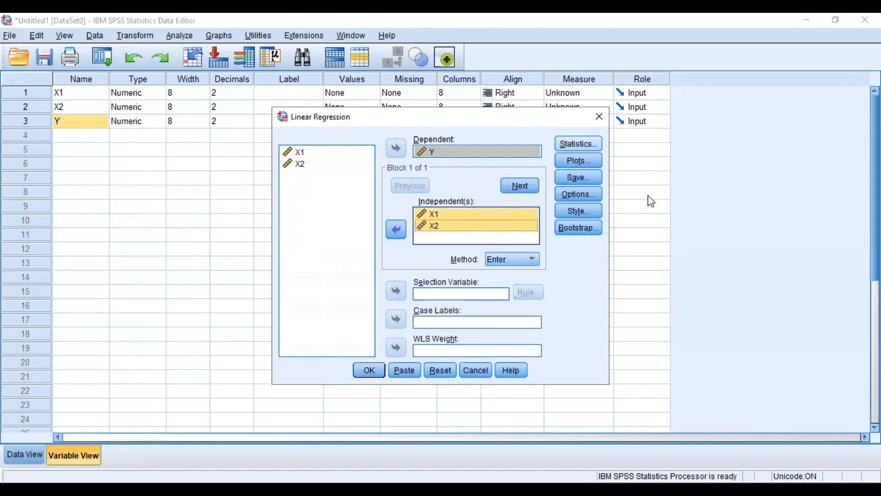
# Add R squared change to the regression statistics, run the regression, and examine the resulting output tables
pyautogui.click(577, 144)
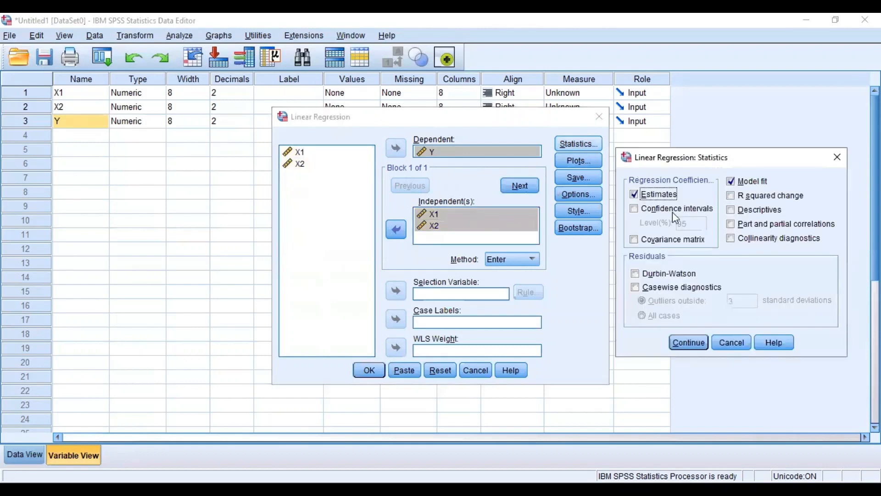
pyautogui.click(772, 198)
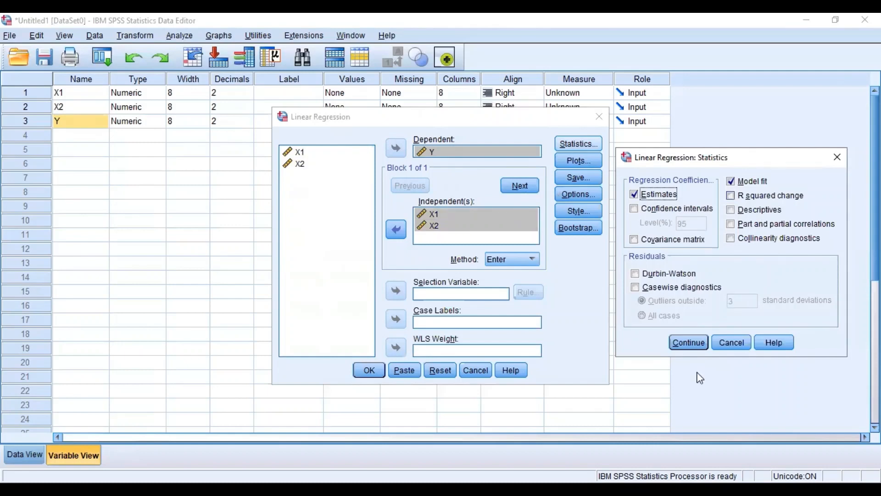
pyautogui.click(689, 342)
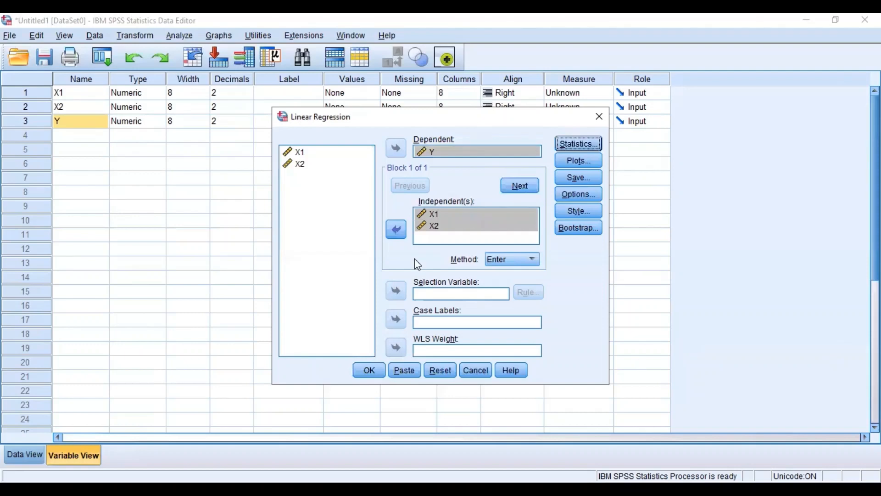
pyautogui.click(370, 371)
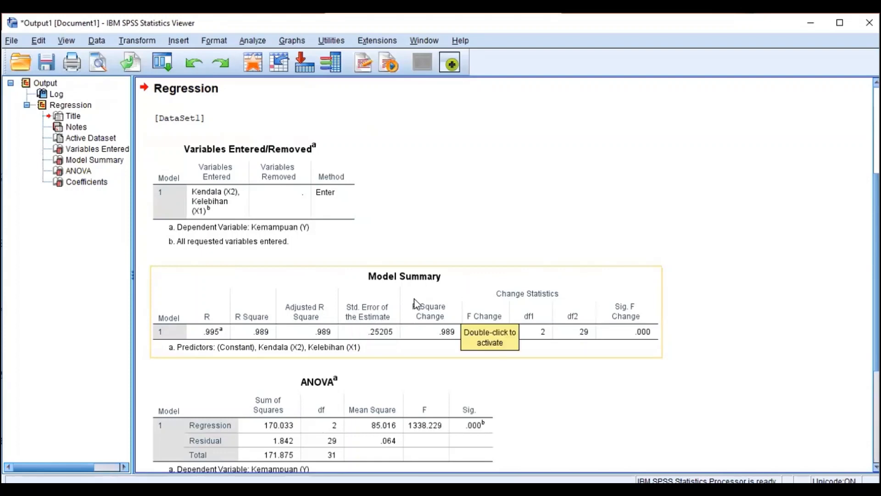
pyautogui.scroll(-3, 418, 305)
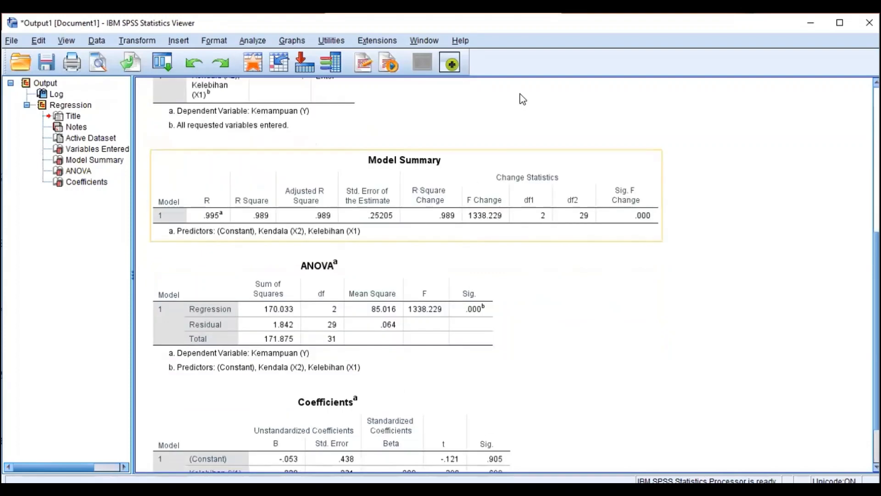
pyautogui.scroll(5, 519, 227)
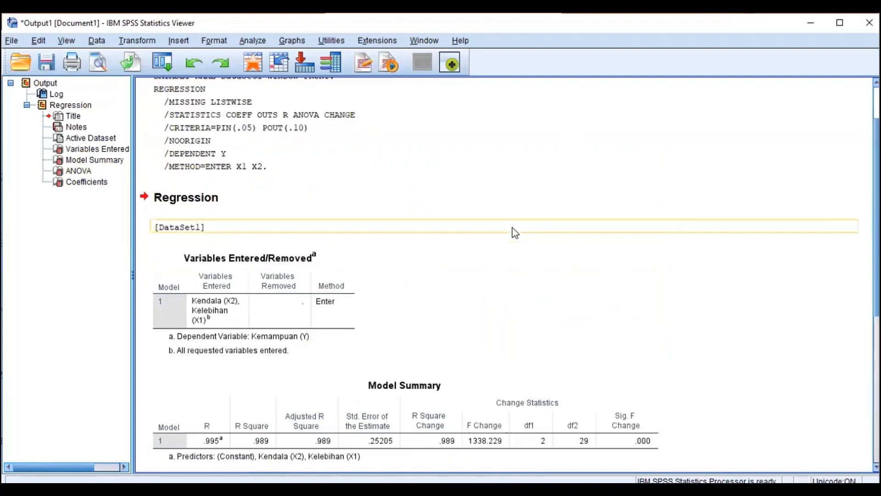
pyautogui.scroll(-1, 381, 329)
pyautogui.scroll(-4, 381, 329)
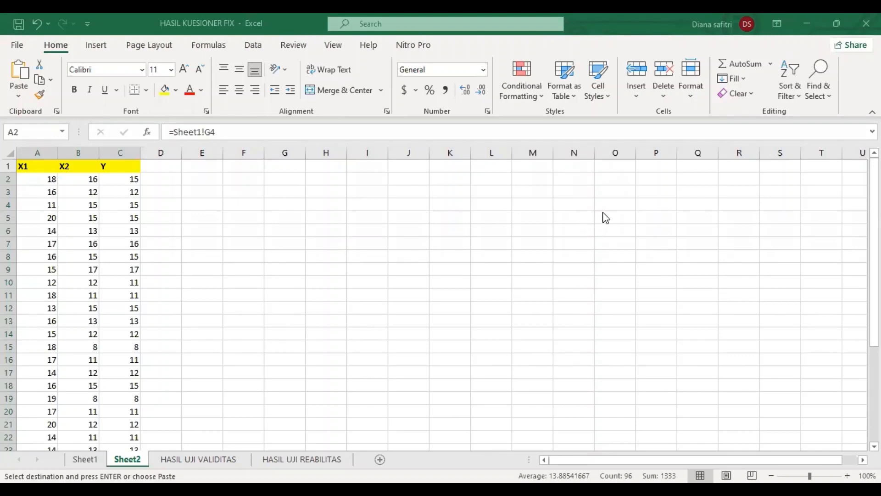
# Copy the X1, X2 and Y values in A2:C33 of Sheet2 in Excel and paste them into the empty SPSS data sheet
pyautogui.click(49, 180)
pyautogui.moveTo(49, 181); pyautogui.dragTo(112, 240)
pyautogui.hotkey('ctrl', 'shift', 'Down')
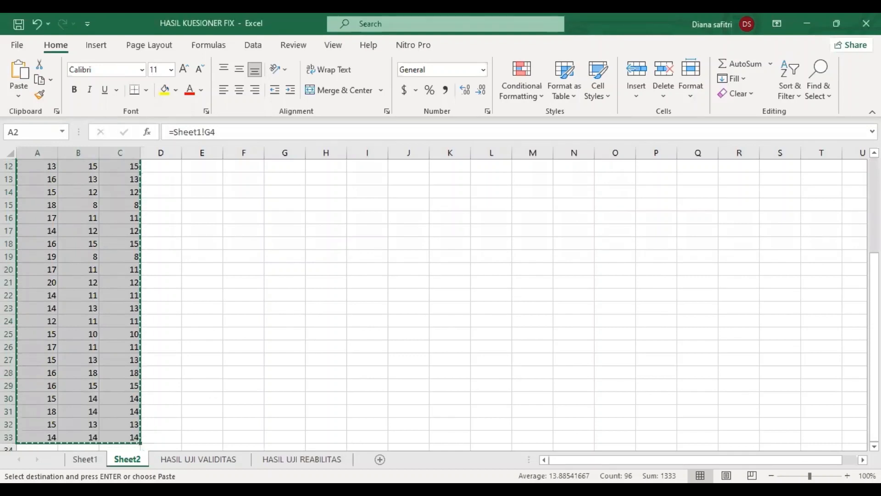
pyautogui.hotkey('alt', 'Tab')
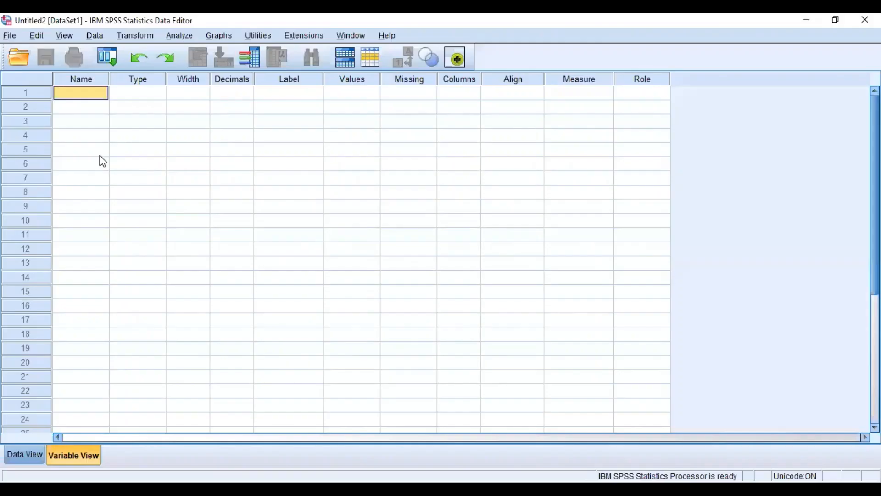
pyautogui.click(24, 454)
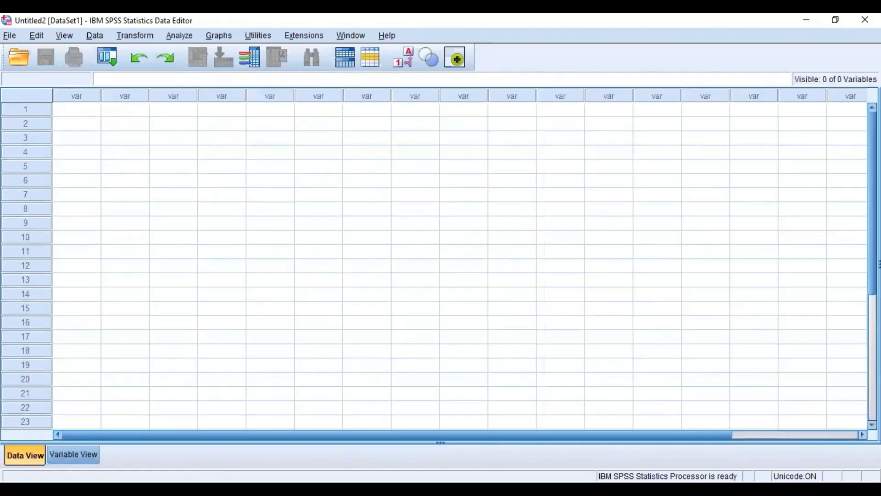
pyautogui.click(91, 113)
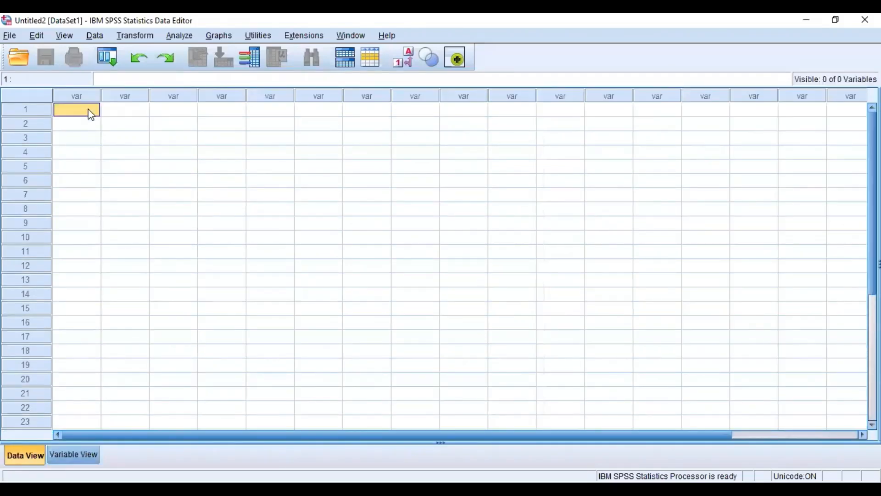
pyautogui.hotkey('ctrl', 'v')
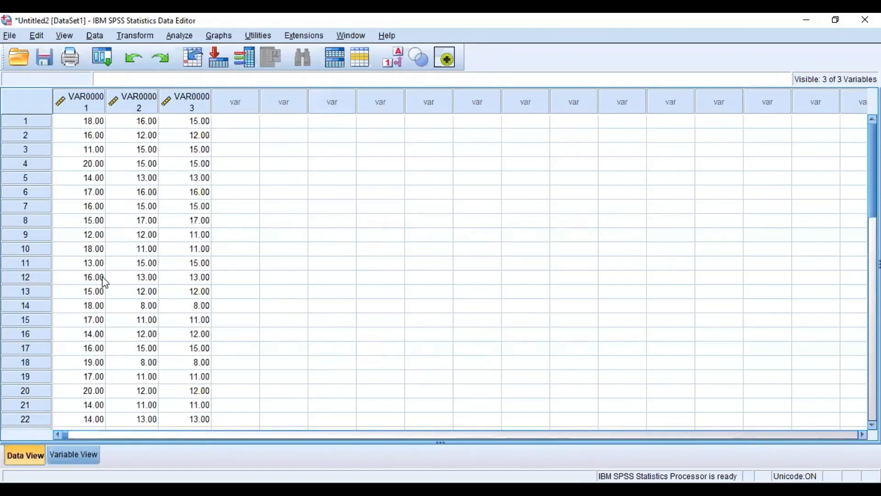
# Name the three pasted variables X1, X2 and Y
pyautogui.click(73, 454)
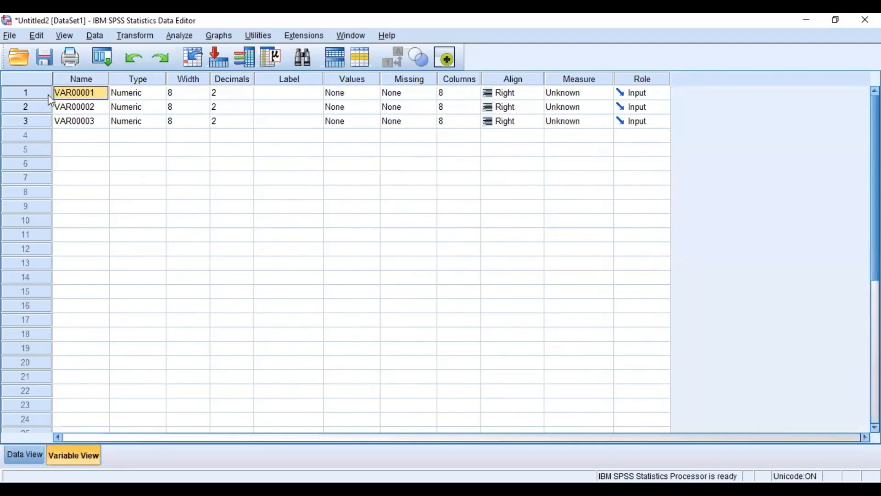
pyautogui.press('F2')
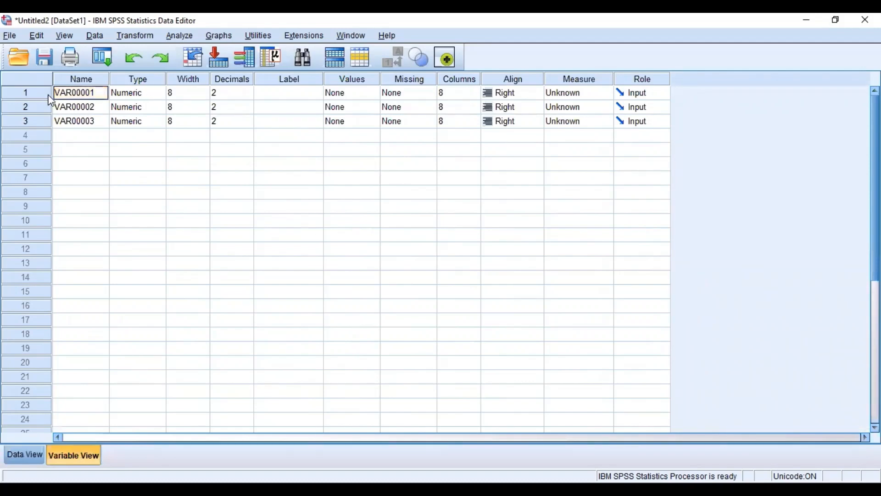
pyautogui.write('X1')
pyautogui.press('Return')
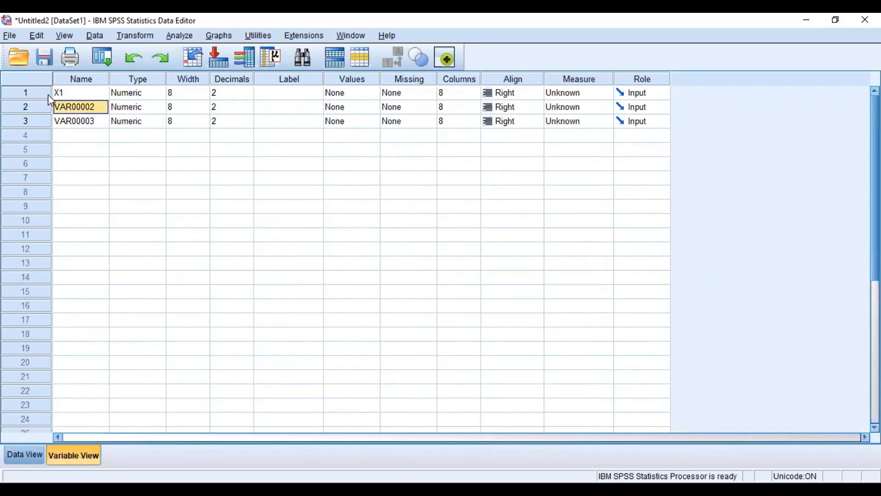
pyautogui.write('X2')
pyautogui.press('Return')
pyautogui.write('Y')
# Label the variables Kelebihan (X1), Kendala (X2) and Kemampuan (Y)
pyautogui.press('Right')
pyautogui.press('Right')
pyautogui.press('Right')
pyautogui.press('Up')
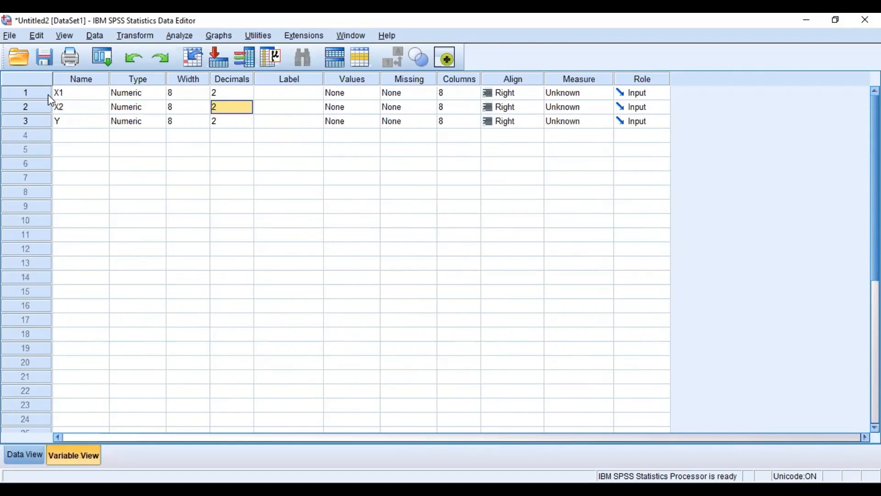
pyautogui.press('Up')
pyautogui.press('Right')
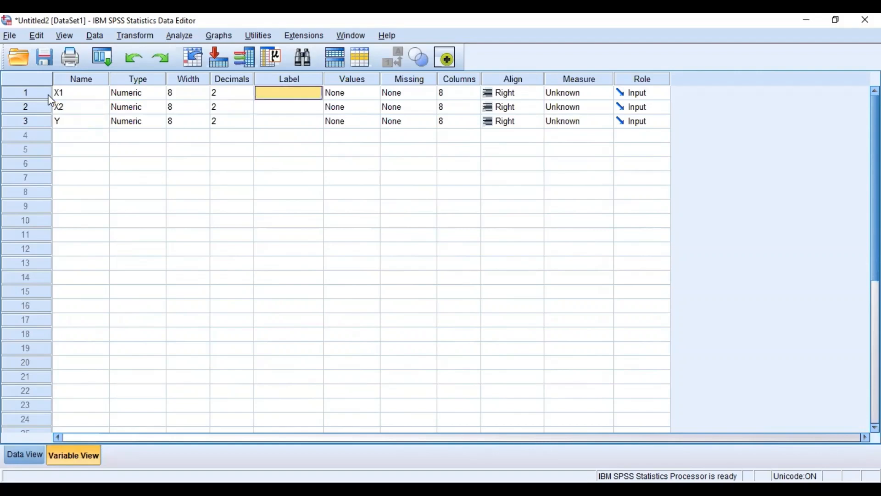
pyautogui.write('Ke')
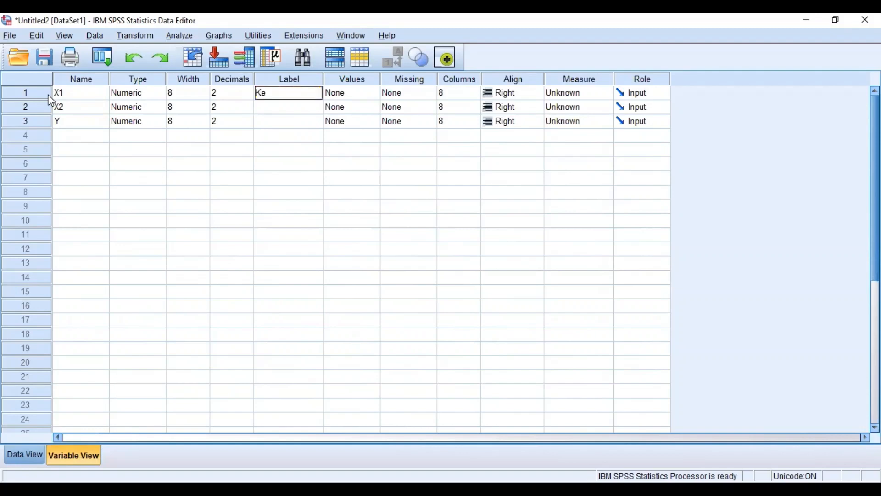
pyautogui.write('lebihan (x')
pyautogui.press('BackSpace')
pyautogui.write('X1)')
pyautogui.press('Return')
pyautogui.write('K')
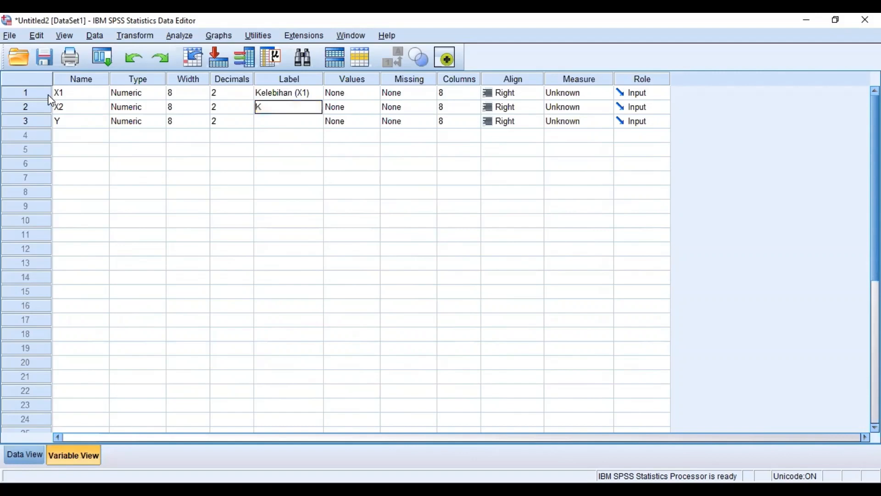
pyautogui.write('endala (X2)')
pyautogui.press('Return')
pyautogui.write('Kemampua')
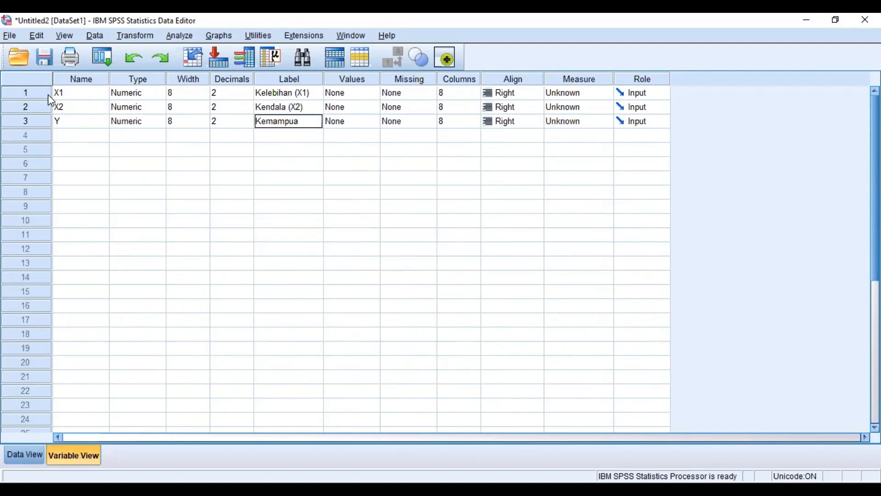
pyautogui.write('n (Y0')
pyautogui.press('BackSpace')
pyautogui.write(')')
# Set up a Linear Regression with Kemampuan (Y) as dependent and Kelebihan (X1) and Kendala (X2) as independent variables
pyautogui.click(179, 37)
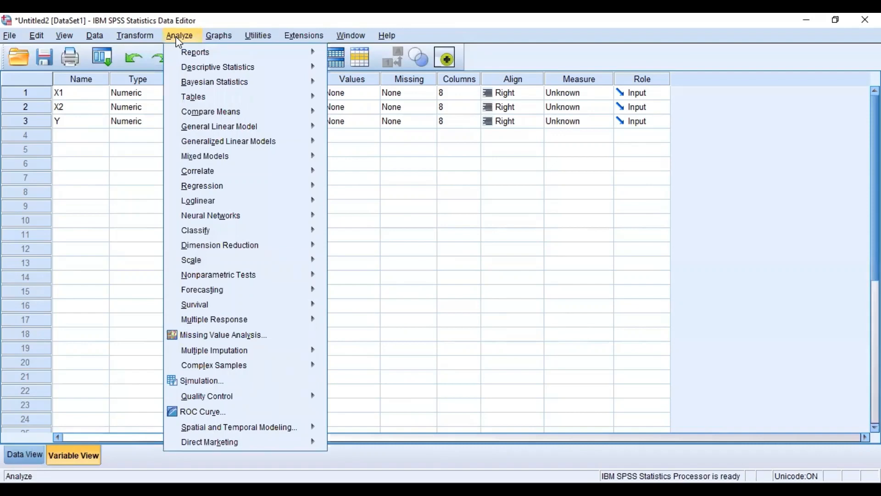
pyautogui.moveTo(225, 174)
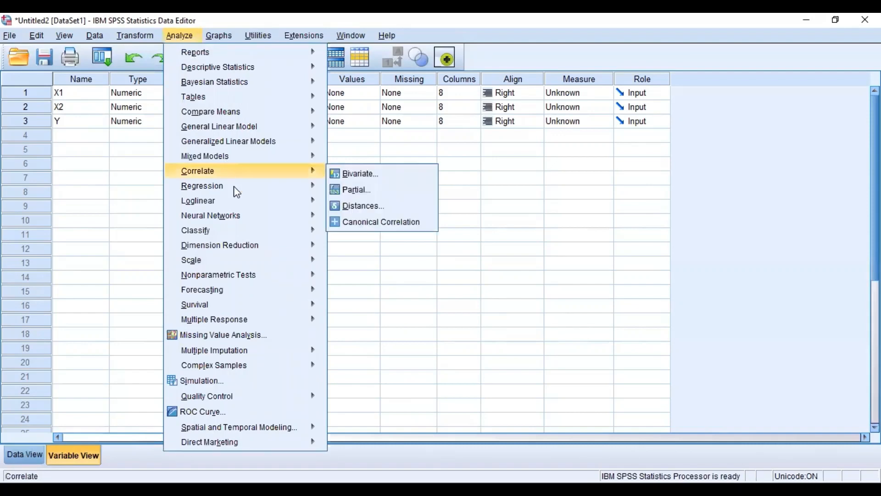
pyautogui.moveTo(324, 201)
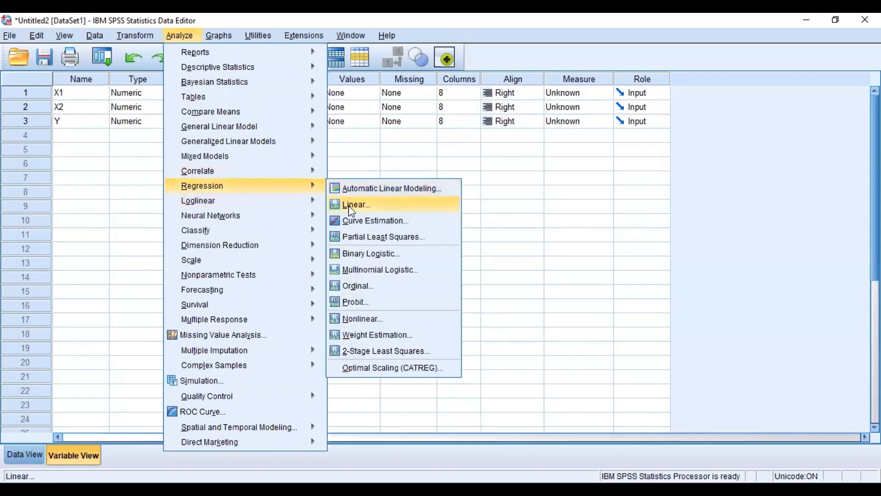
pyautogui.click(351, 200)
pyautogui.click(396, 150)
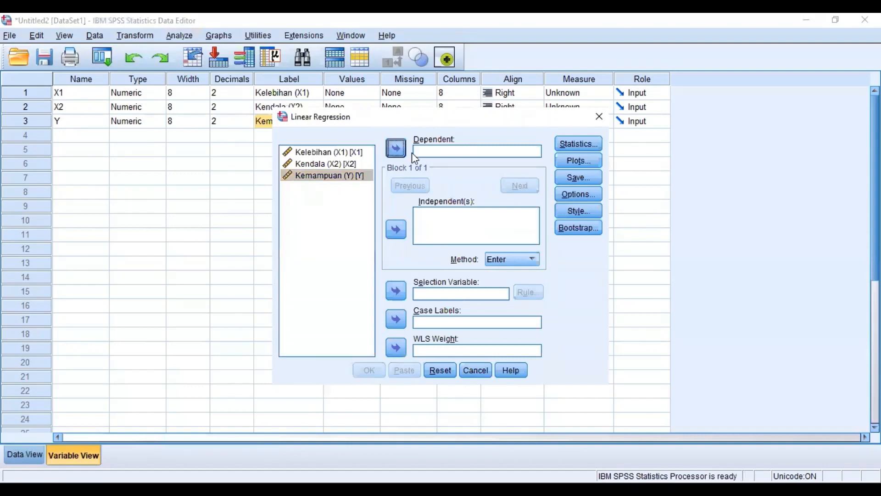
pyautogui.moveTo(358, 152); pyautogui.dragTo(362, 166)
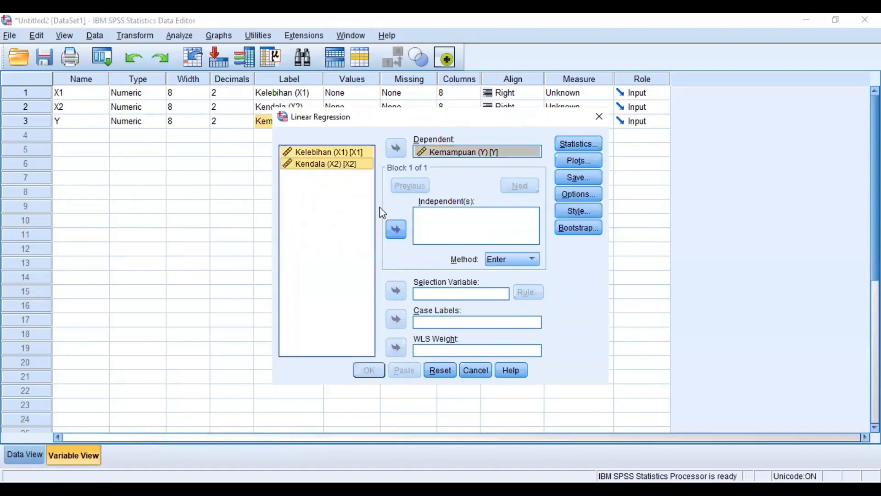
pyautogui.click(395, 230)
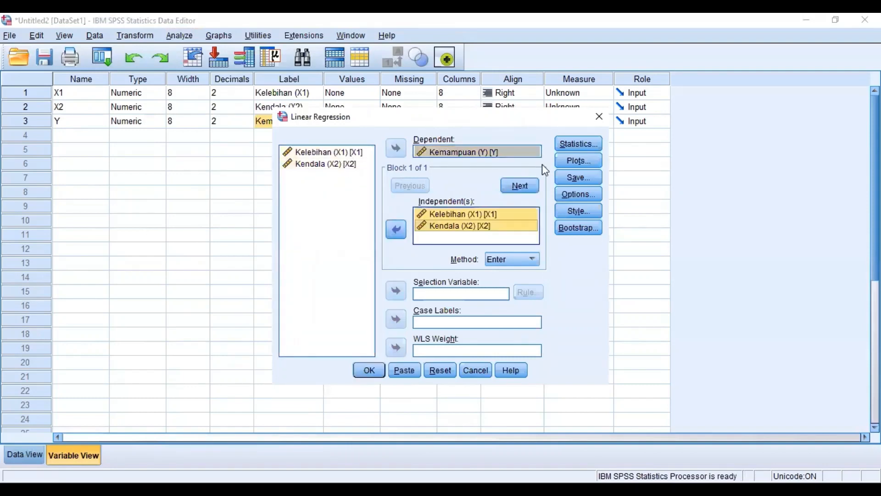
# Run the labelled-variable regression with R squared change included, and examine the Model Summary, ANOVA and Coefficients tables
pyautogui.click(577, 144)
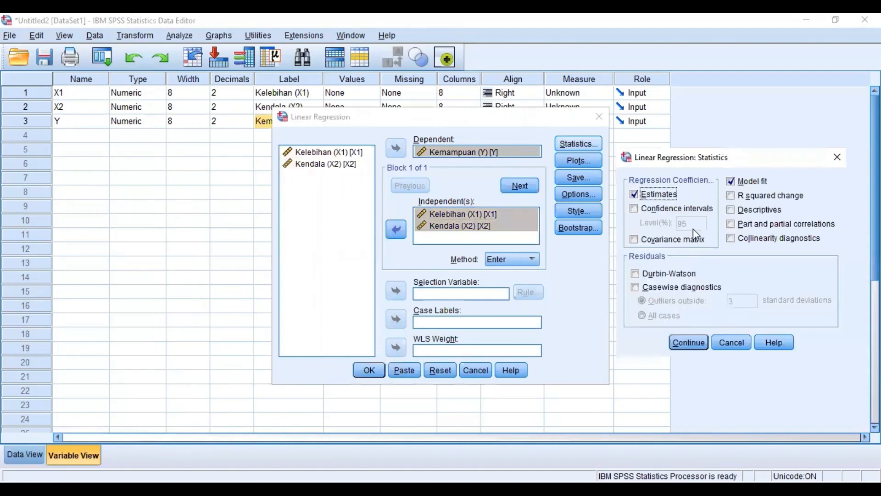
pyautogui.click(760, 197)
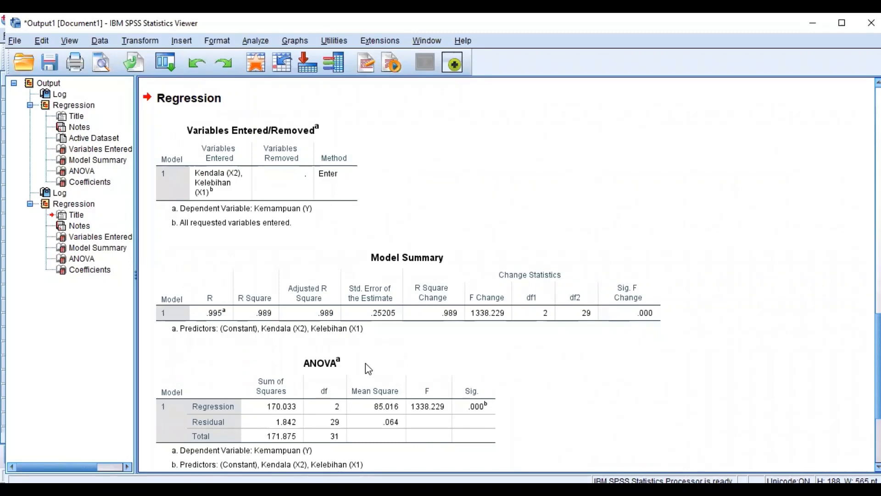
pyautogui.scroll(-3, 390, 287)
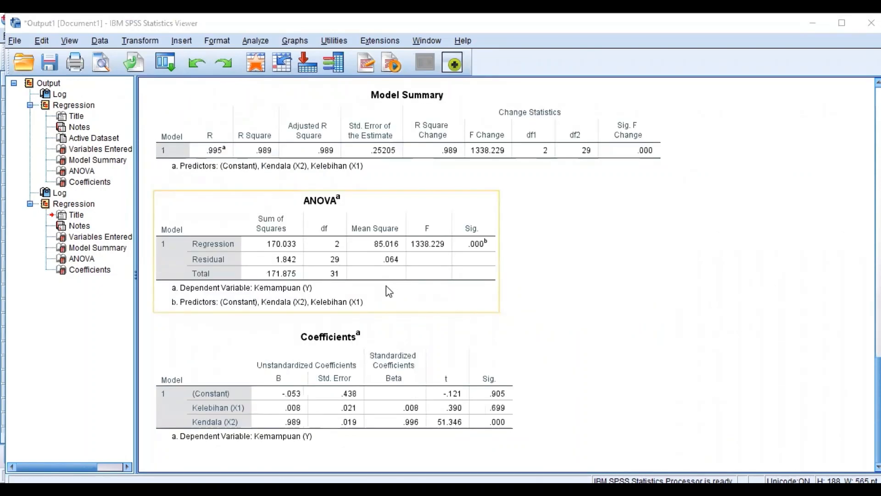
pyautogui.scroll(3, 387, 288)
pyautogui.scroll(-3, 367, 321)
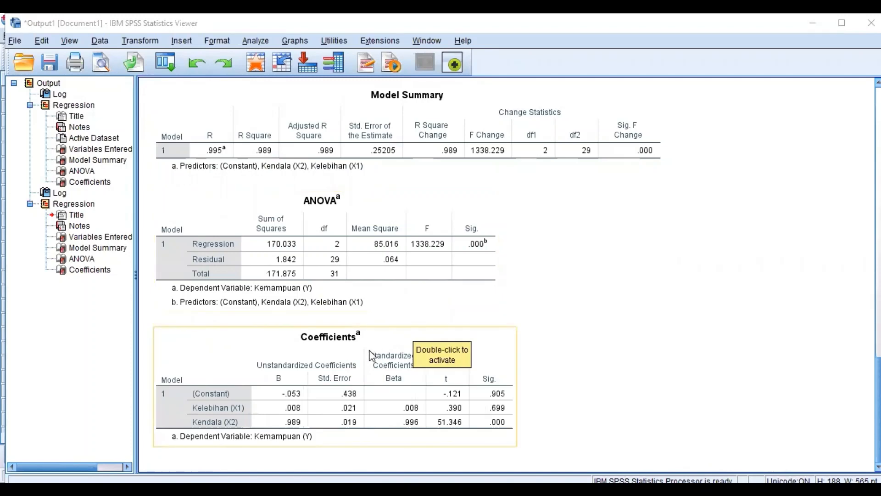
pyautogui.click(357, 345)
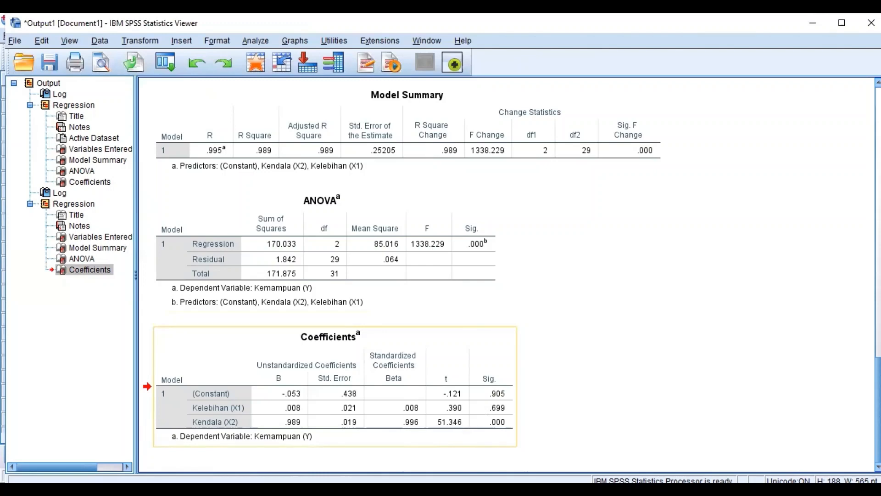
# Switch to the KELOMPOK SPSS FIX REV presentation in PowerPoint and open slide 23
pyautogui.hotkey('alt', 'Tab')
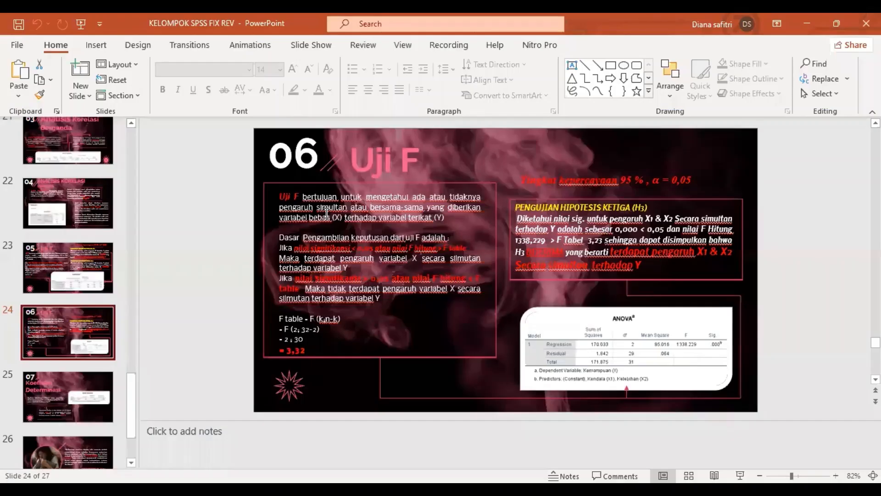
pyautogui.click(65, 281)
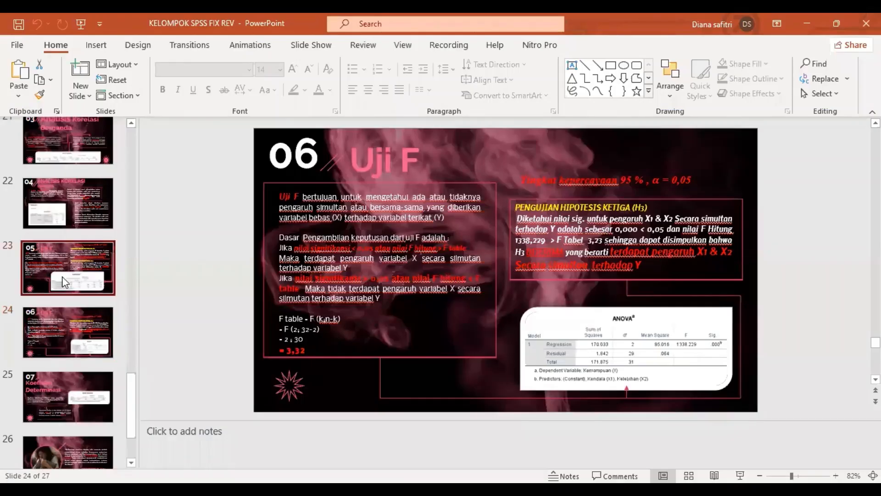